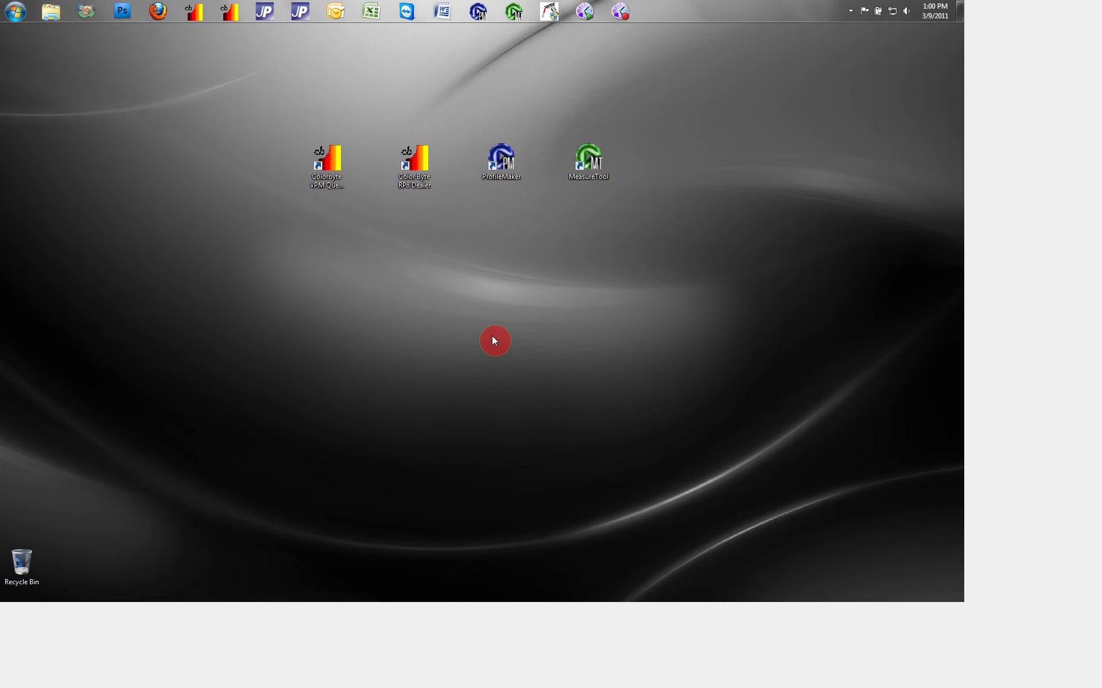
Launch Color Byte RIP8 Dealer from its desktop shortcut to get a blank Untitled1.CDL layout
{"action": "double_click", "coordinate": [417, 165]}
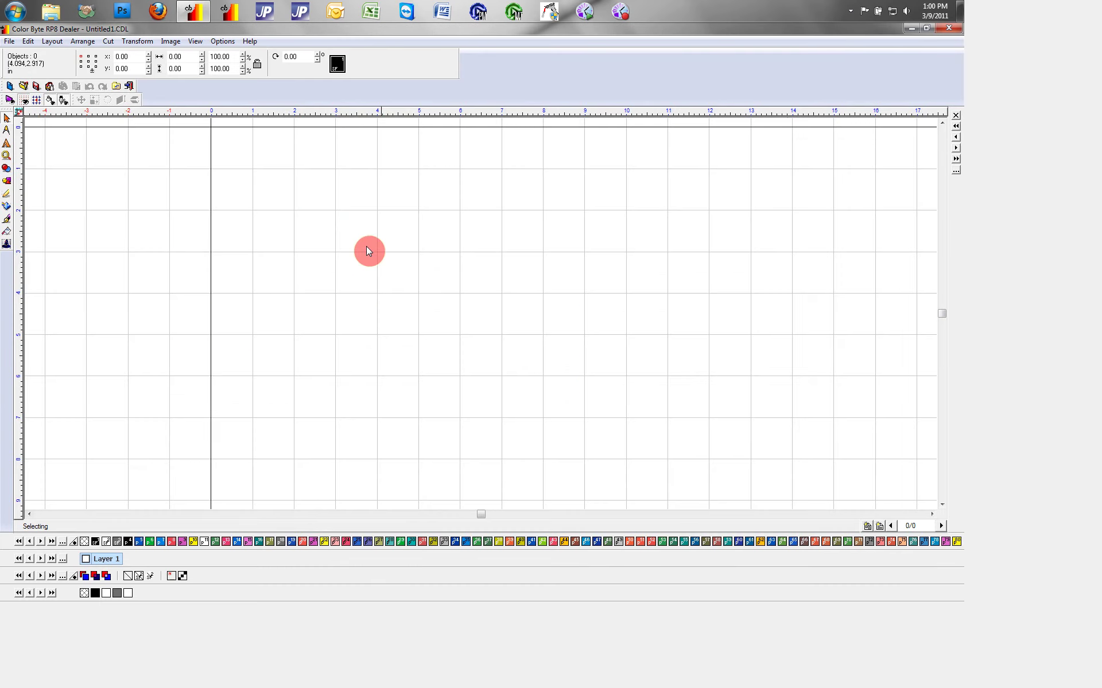
Start the Advanced Calibration Wizard from Options and choose to start a new print mode
{"action": "left_click", "coordinate": [228, 40]}
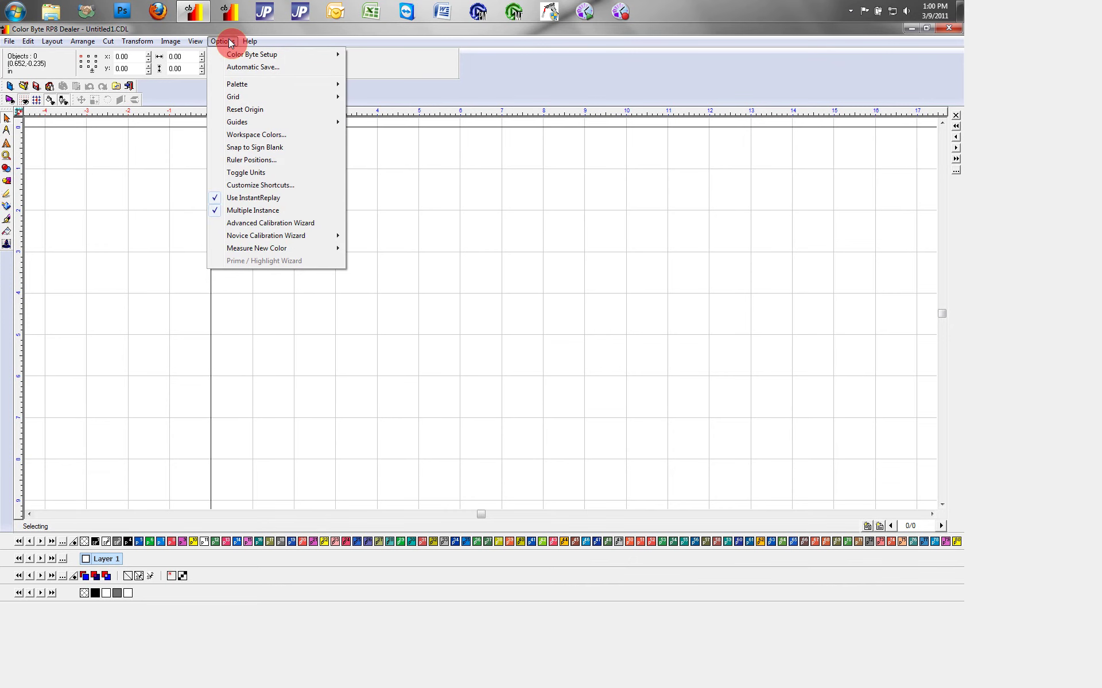
{"action": "left_click", "coordinate": [257, 228]}
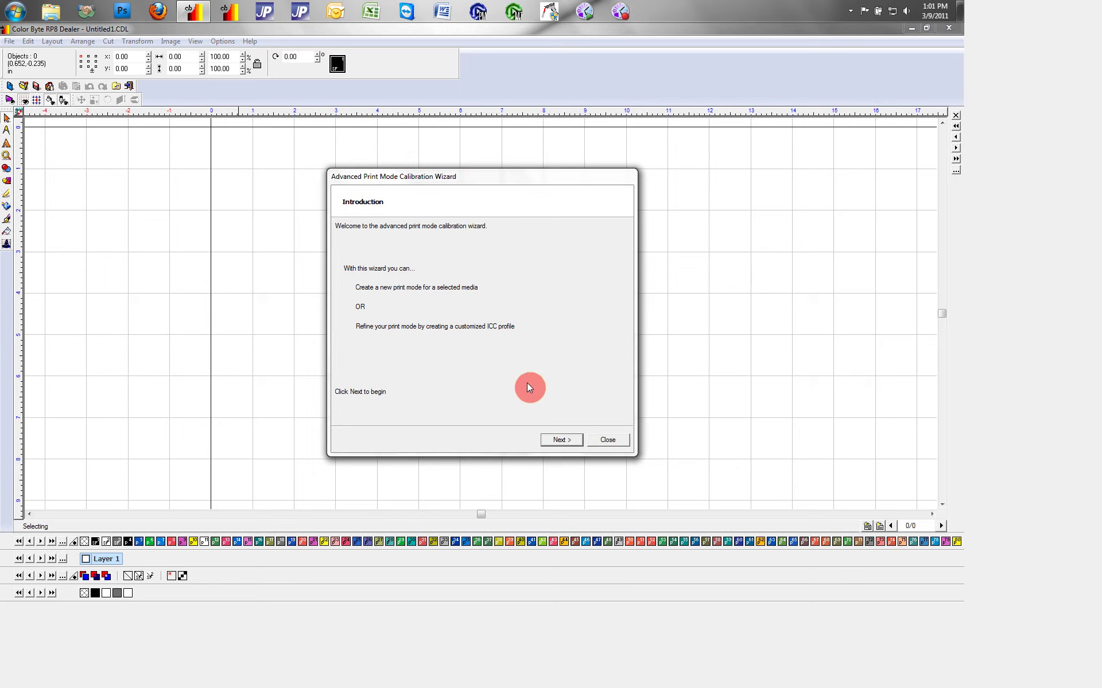
{"action": "left_click", "coordinate": [558, 443]}
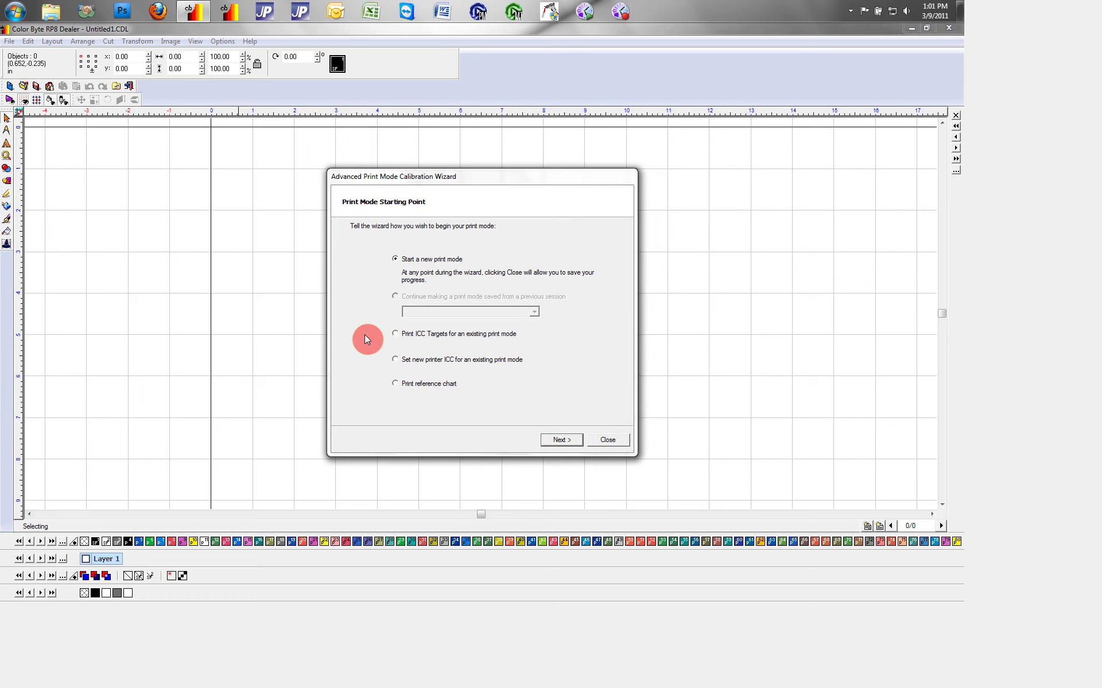
{"action": "left_click", "coordinate": [559, 440]}
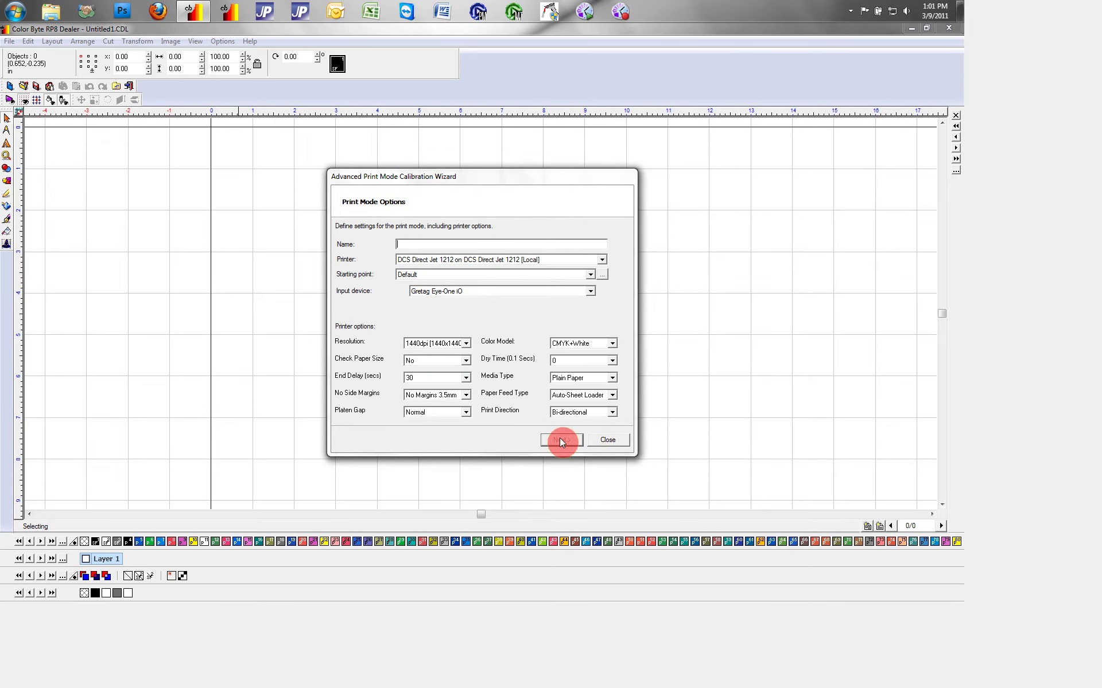
Select the DCS Direct Jet 1324 printer and name the mode 'DCS TEST PRINT MODE'
{"action": "left_click", "coordinate": [602, 260]}
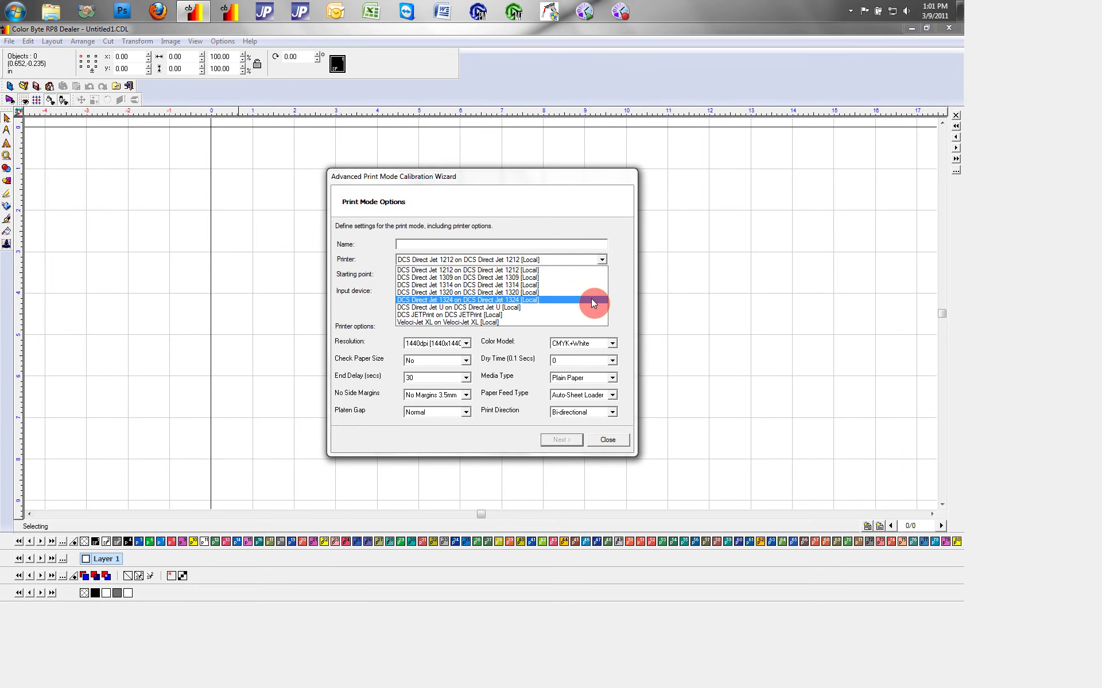
{"action": "left_click", "coordinate": [593, 300]}
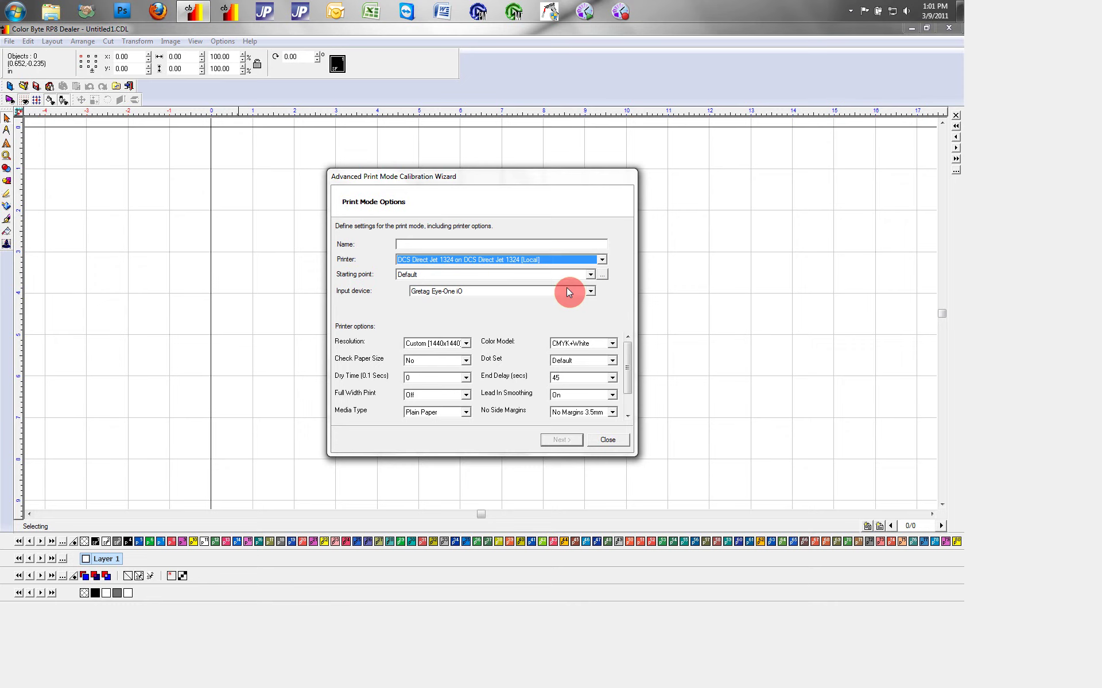
{"action": "left_click", "coordinate": [541, 245]}
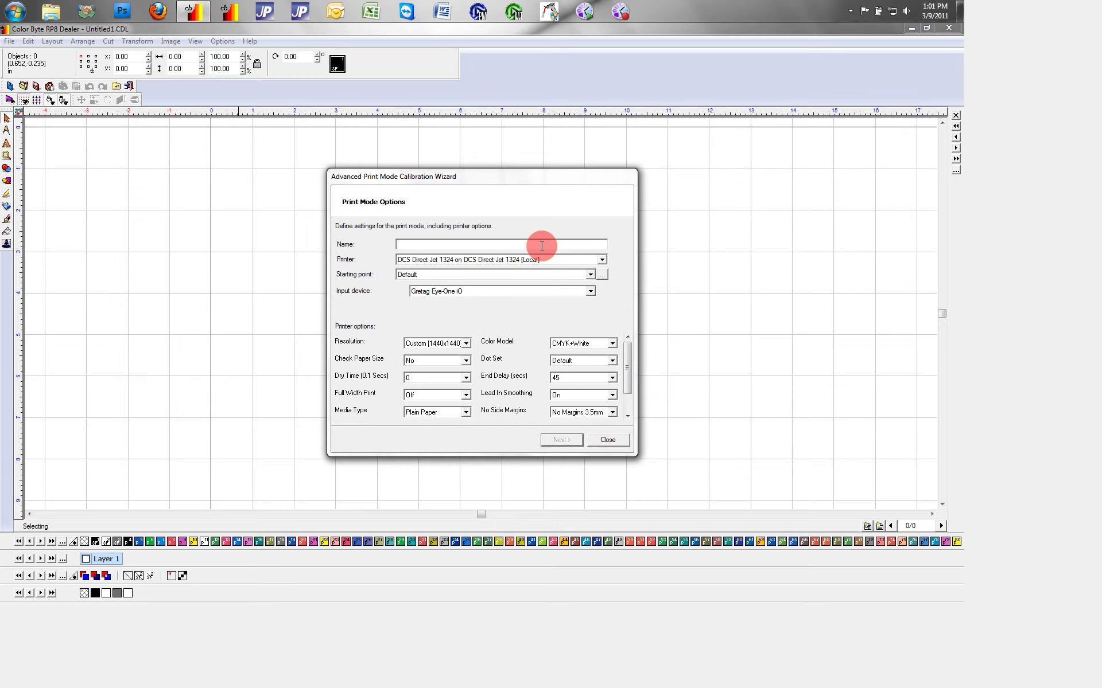
{"action": "type", "text": "DCS"}
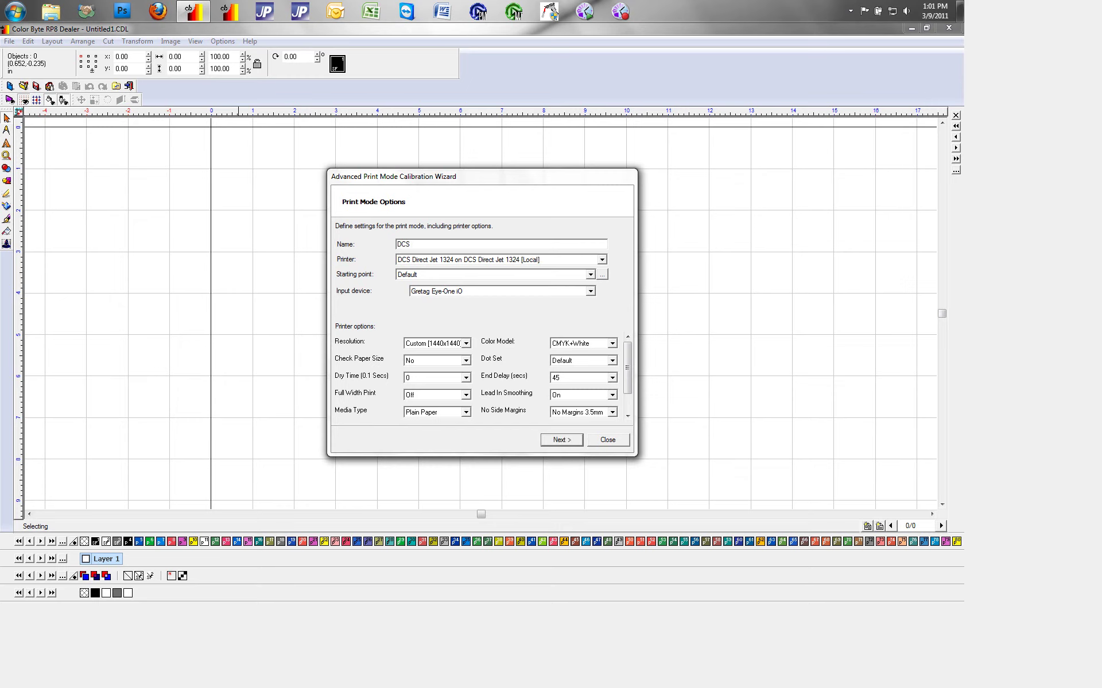
{"action": "type", "text": " TEST PRINT MODE"}
Use 2880x1440 IR4 Graphics as the print mode's starting point
{"action": "left_click", "coordinate": [541, 276]}
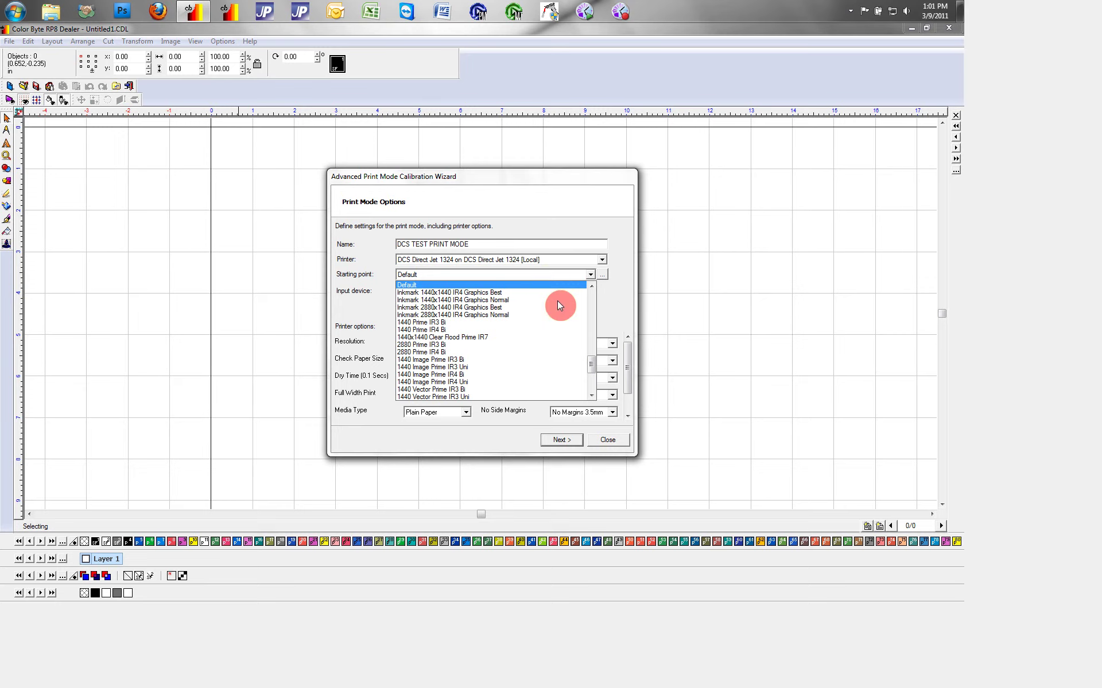
{"action": "left_click_drag", "start_coordinate": [592, 365], "coordinate": [591, 320]}
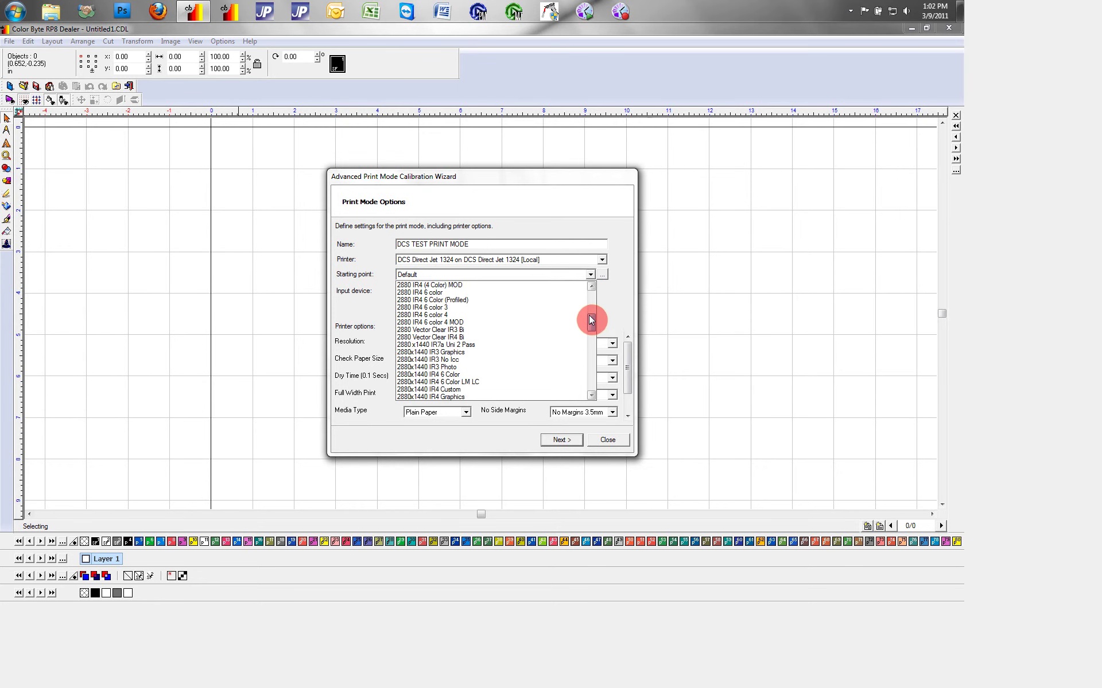
{"action": "left_click_drag", "start_coordinate": [590, 320], "coordinate": [591, 325]}
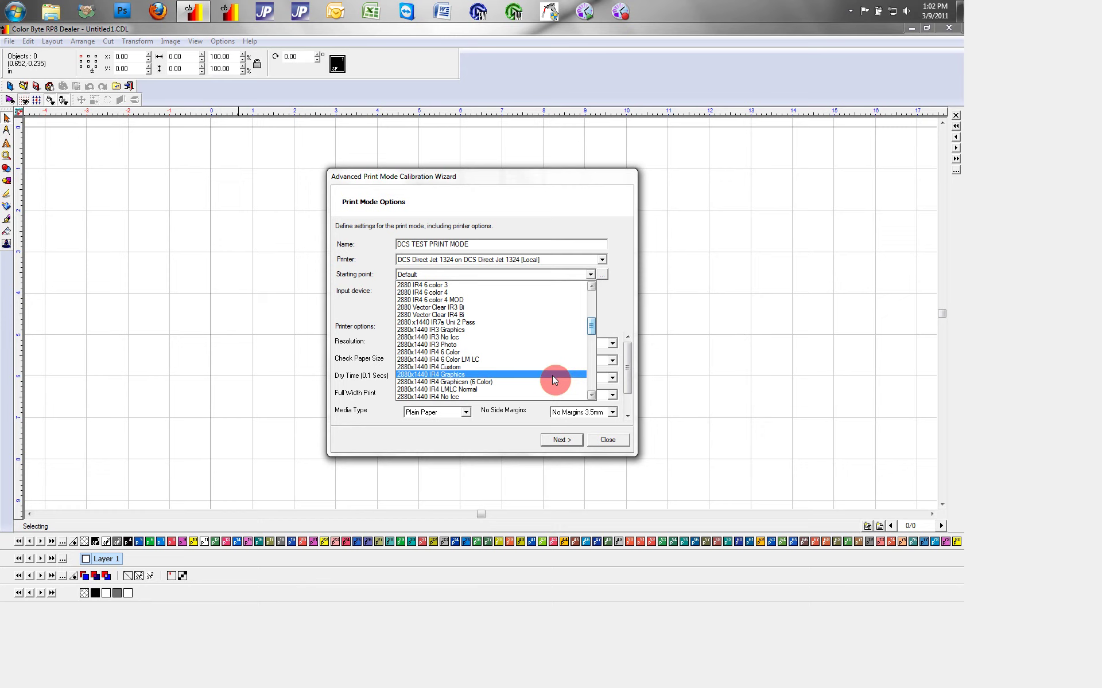
{"action": "left_click", "coordinate": [438, 374]}
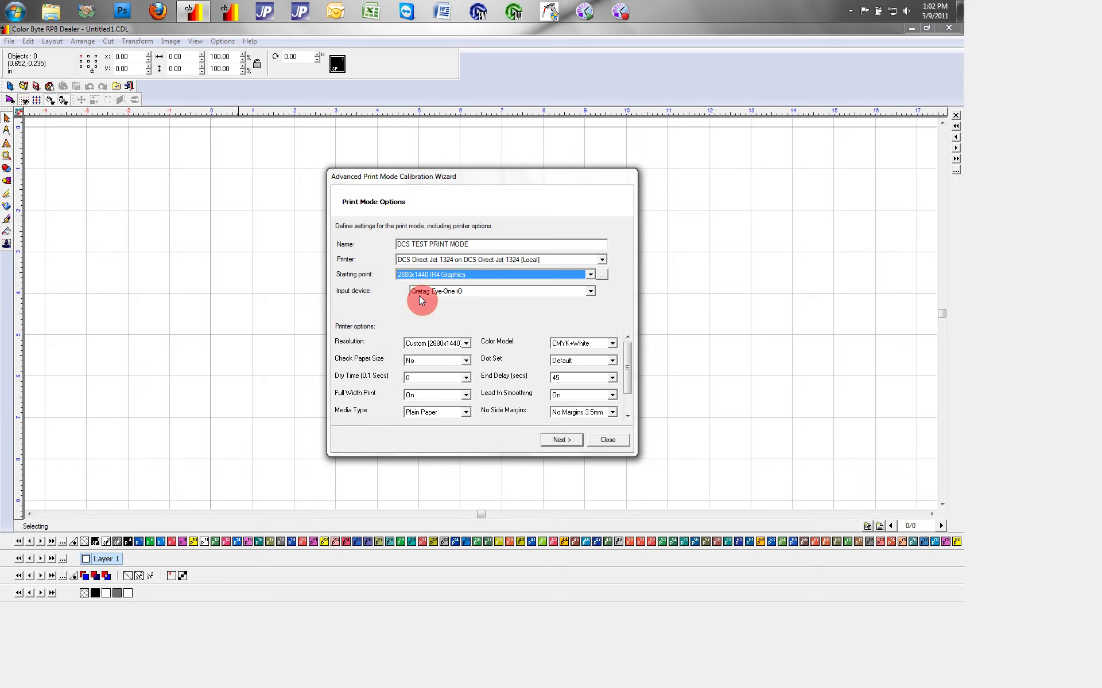
Accept the print mode options and the Multisolve IR4 ink set and PVC White media details
{"action": "left_click", "coordinate": [554, 440]}
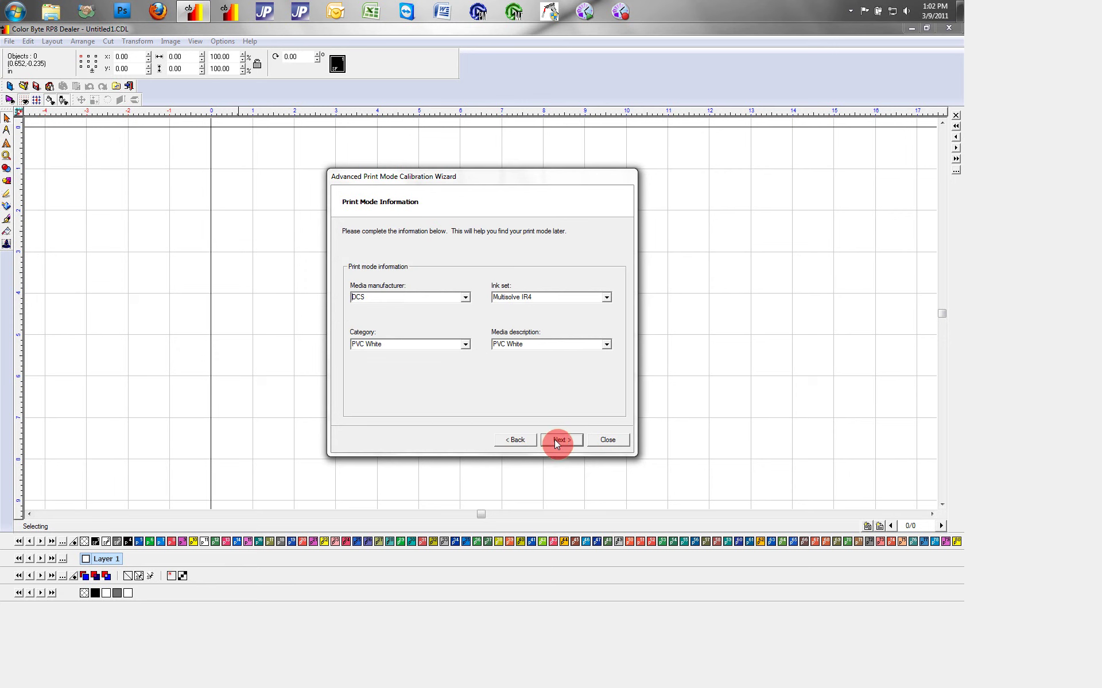
{"action": "left_click_drag", "start_coordinate": [542, 294], "coordinate": [491, 298]}
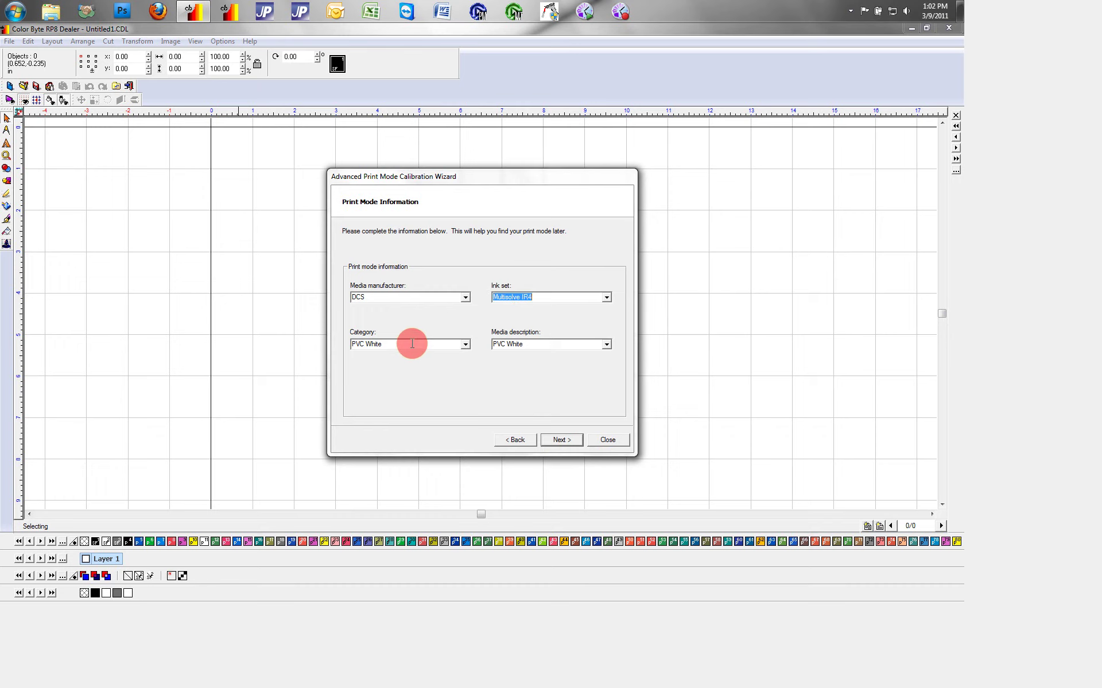
{"action": "left_click_drag", "start_coordinate": [412, 344], "coordinate": [344, 343]}
{"action": "left_click_drag", "start_coordinate": [544, 343], "coordinate": [486, 348]}
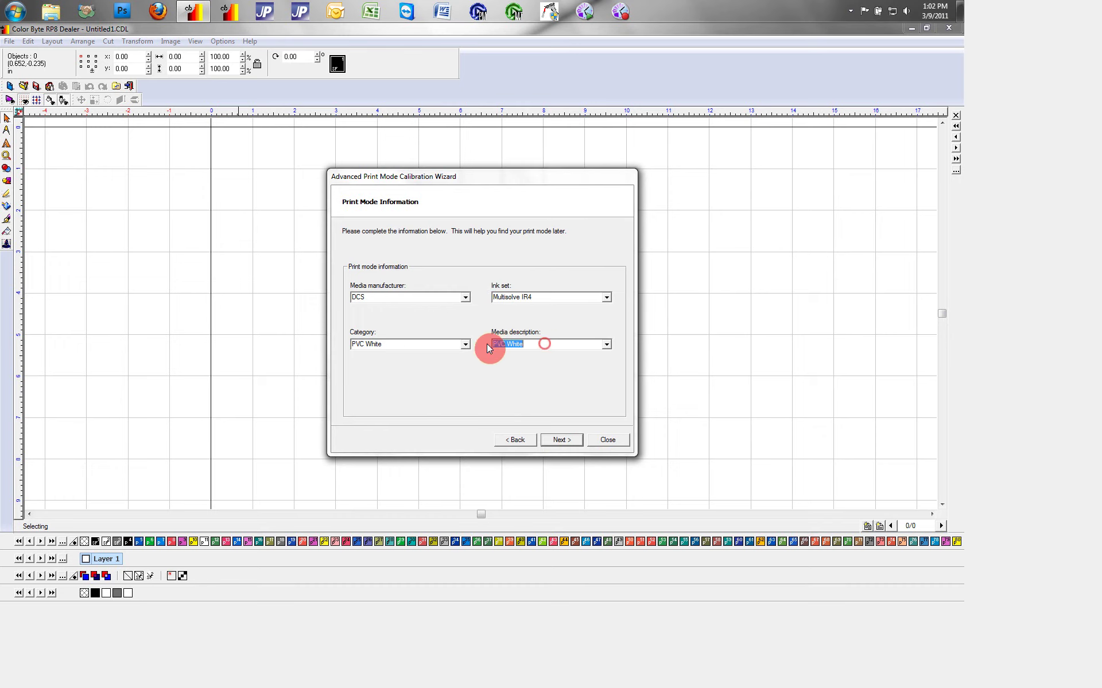
{"action": "left_click", "coordinate": [556, 440]}
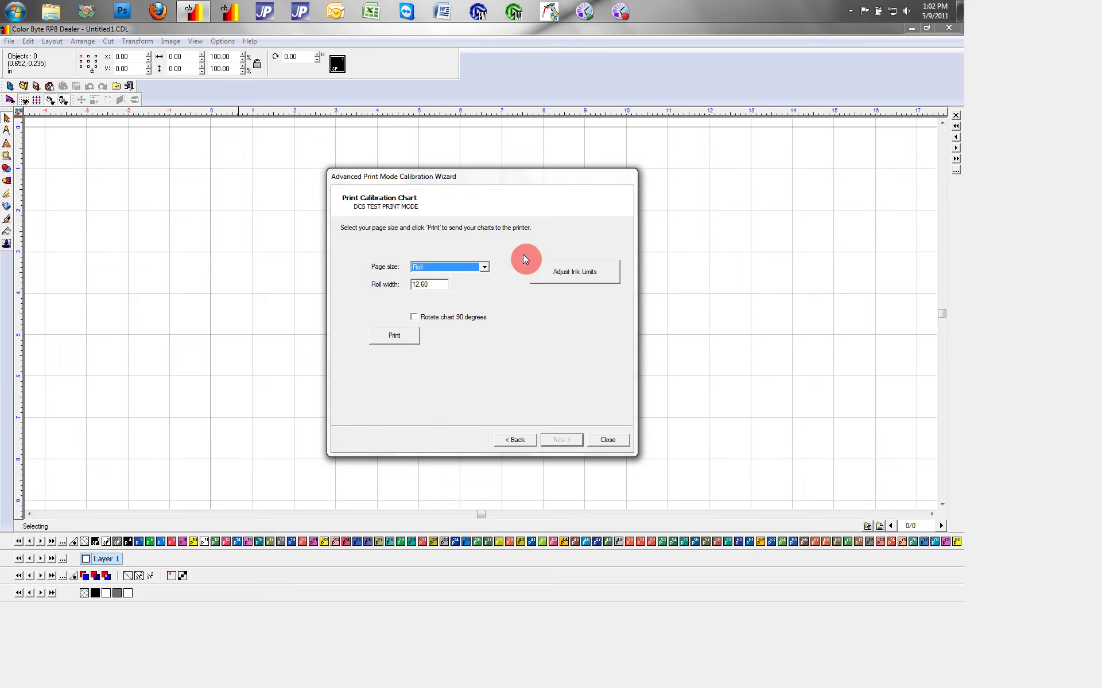
Set the calibration chart page size to Custom 12.00 × 9.00
{"action": "left_click", "coordinate": [484, 269]}
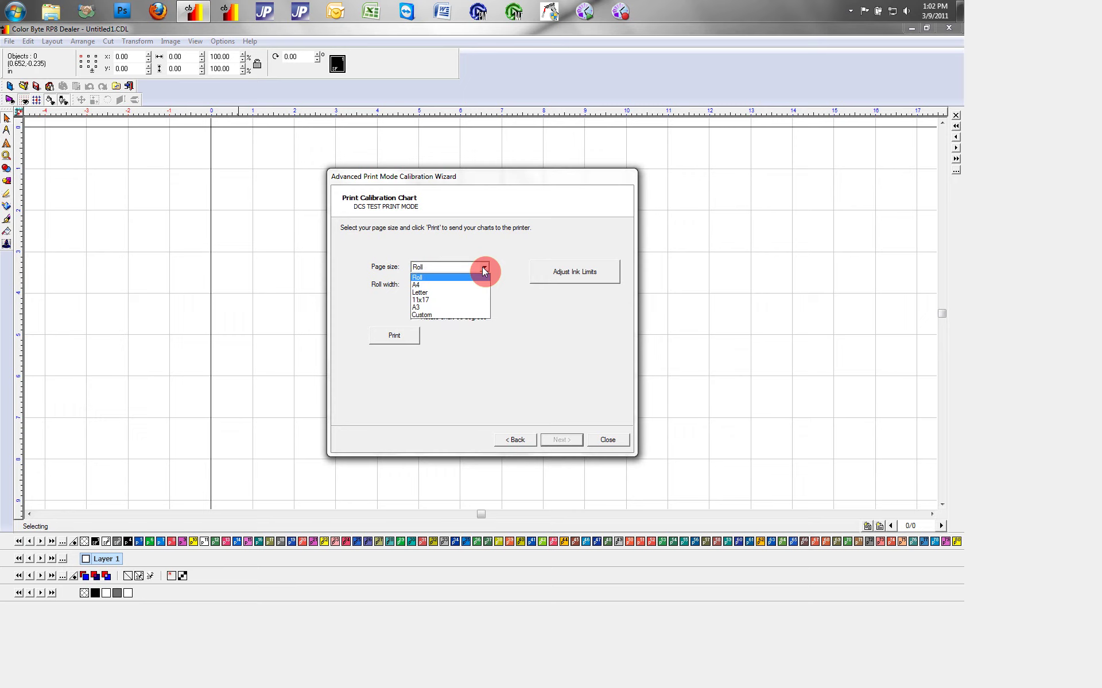
{"action": "left_click", "coordinate": [480, 314]}
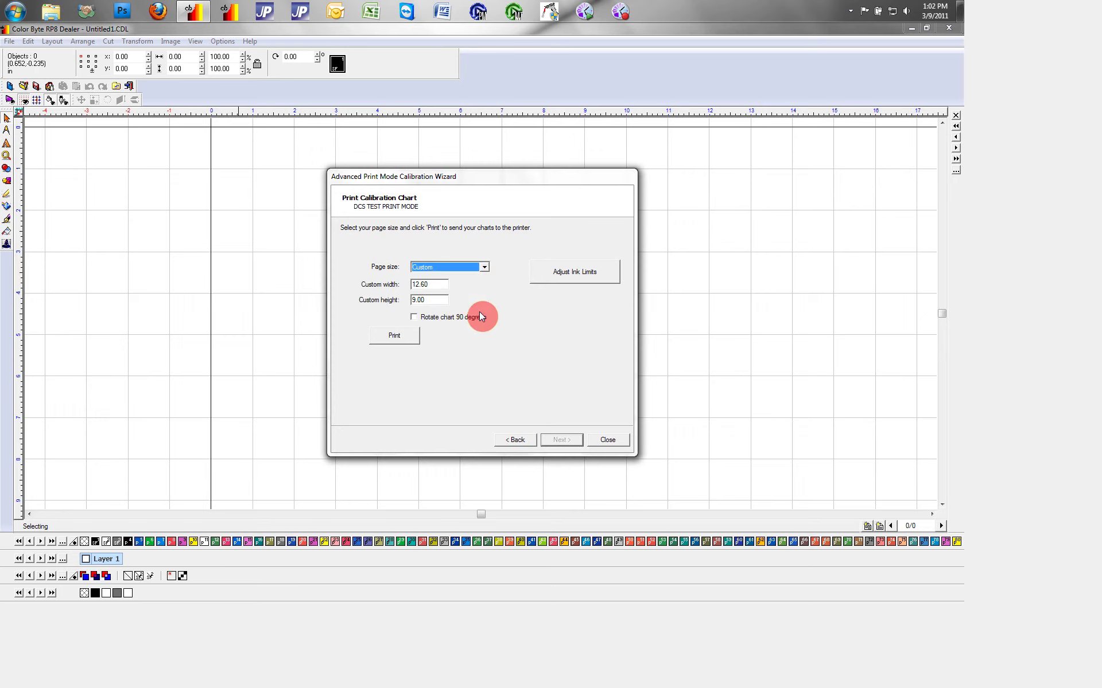
{"action": "double_click", "coordinate": [433, 284]}
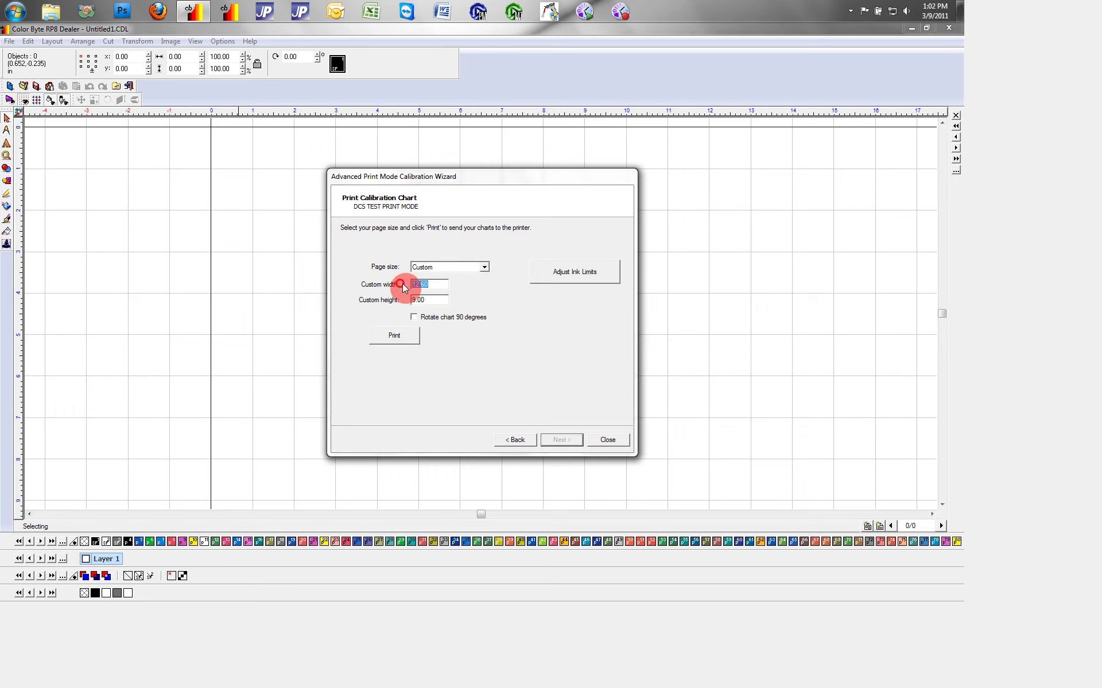
{"action": "type", "text": "12.00"}
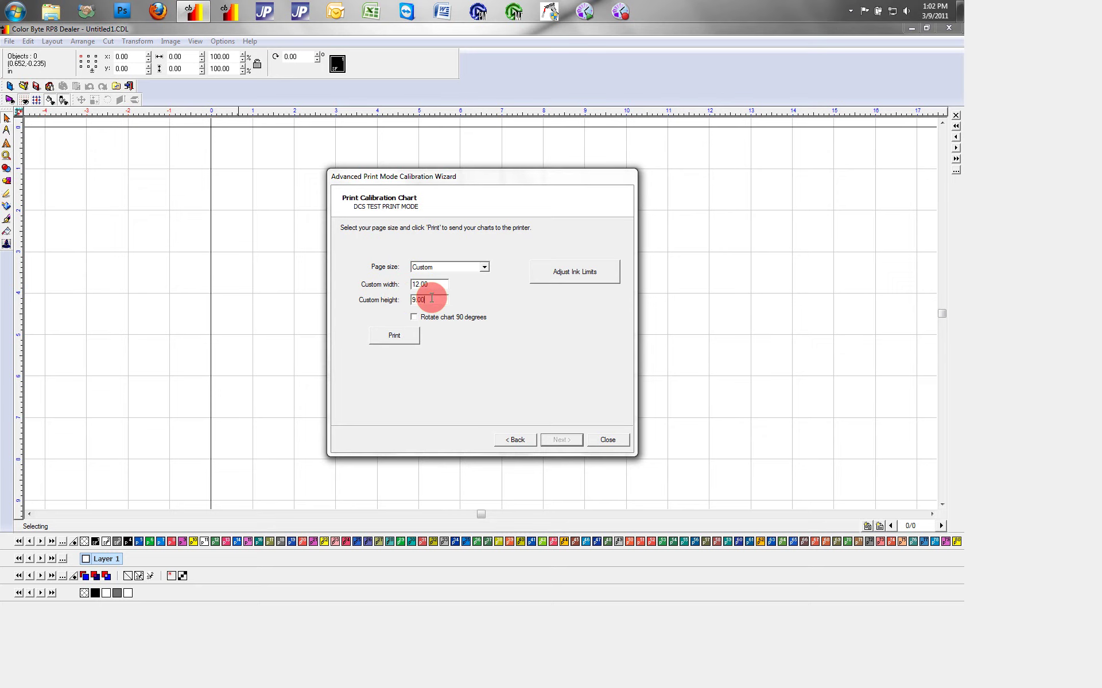
{"action": "left_click", "coordinate": [431, 298]}
{"action": "type", "text": "9.00"}
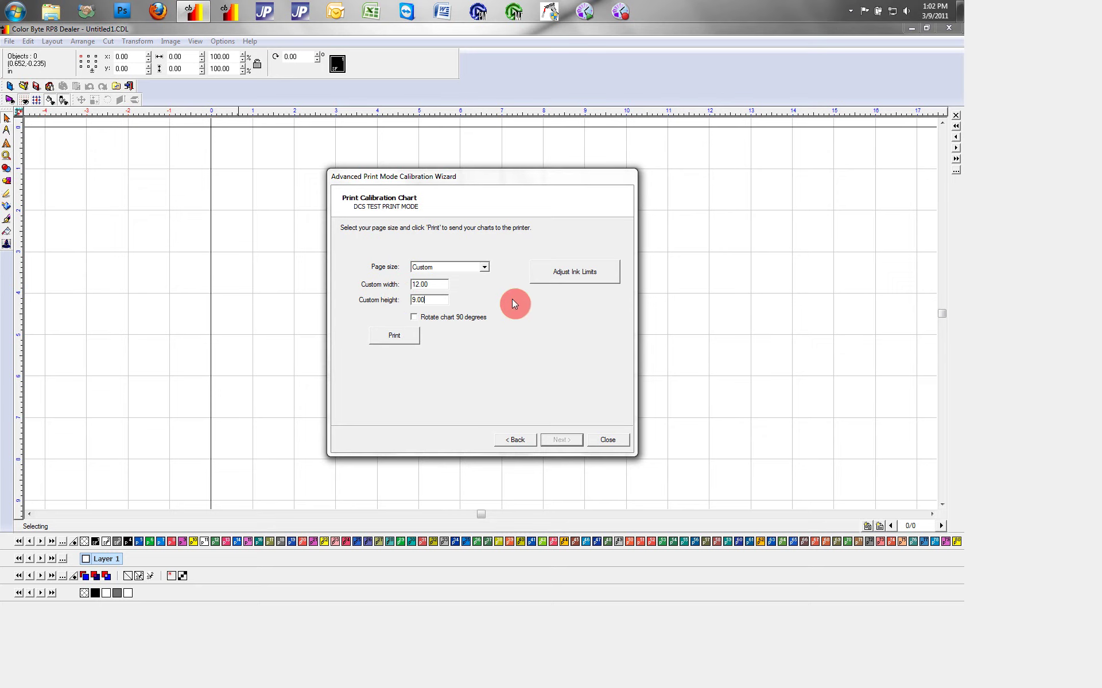
Set the test chart's max ink limit to 150
{"action": "left_click", "coordinate": [565, 274]}
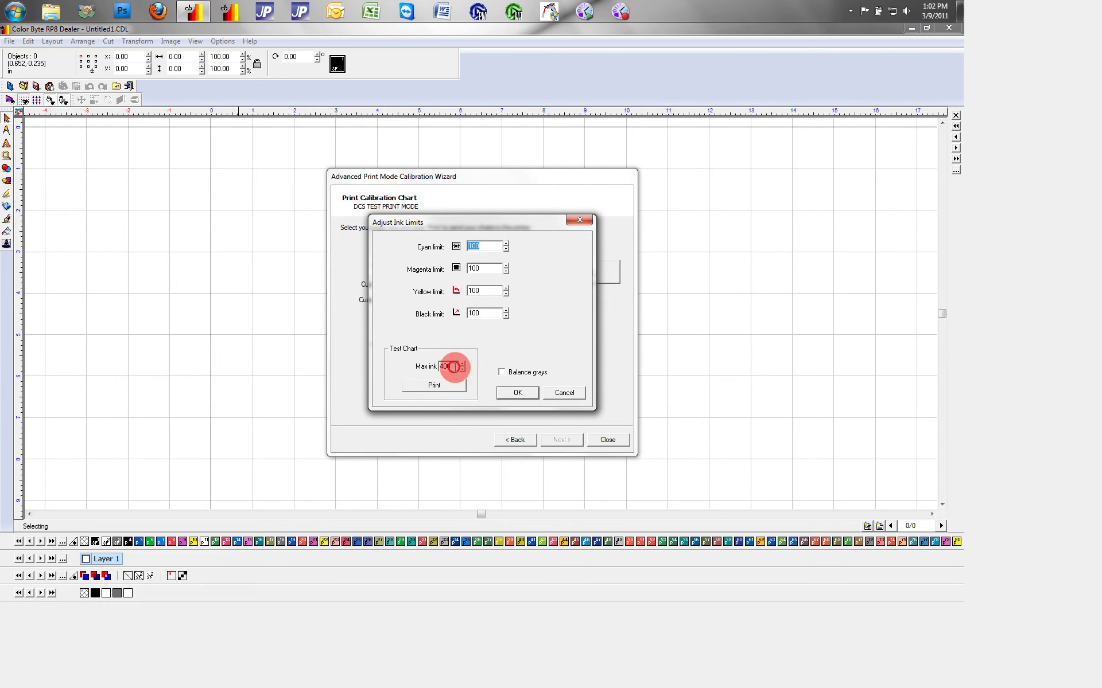
{"action": "left_click_drag", "start_coordinate": [453, 367], "coordinate": [434, 367]}
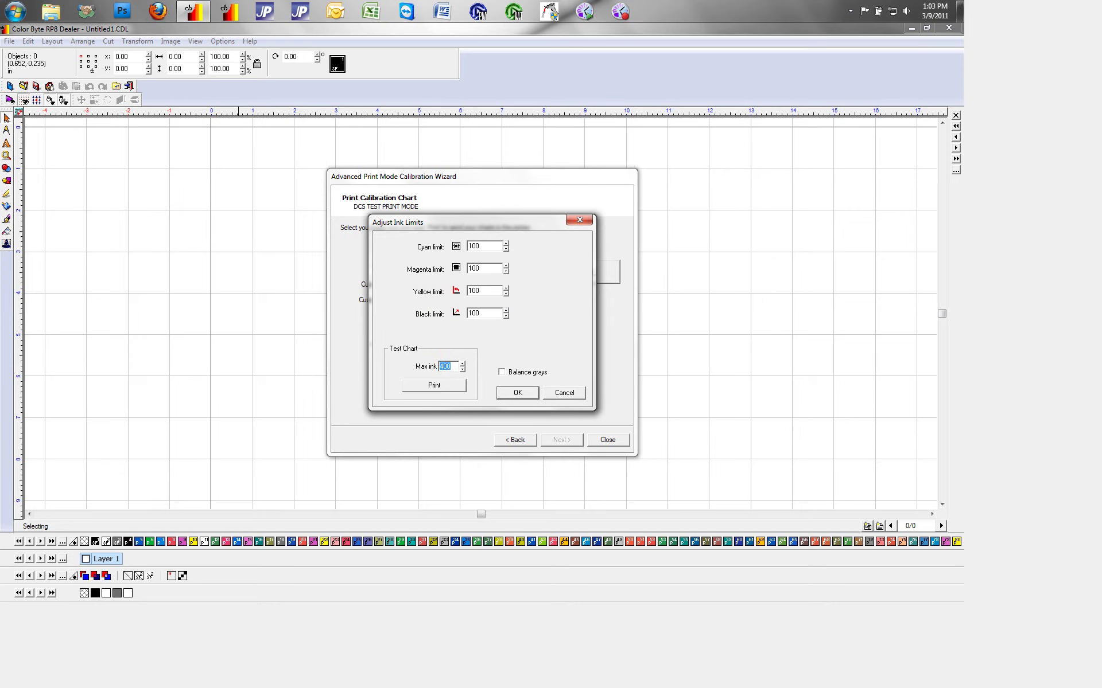
{"action": "type", "text": "150"}
{"action": "left_click", "coordinate": [518, 393]}
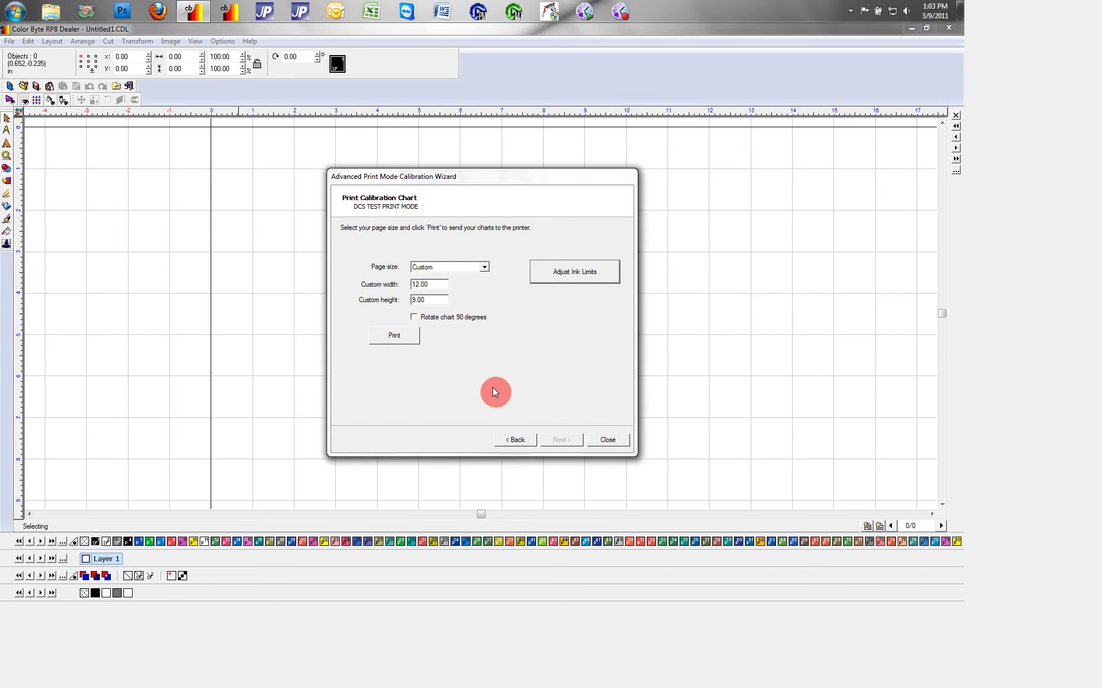
Print the charts, dismiss the ink pad reminder, and preview both linearization target jobs for DCS Direct Jet 1324 - 2
{"action": "left_click", "coordinate": [408, 336]}
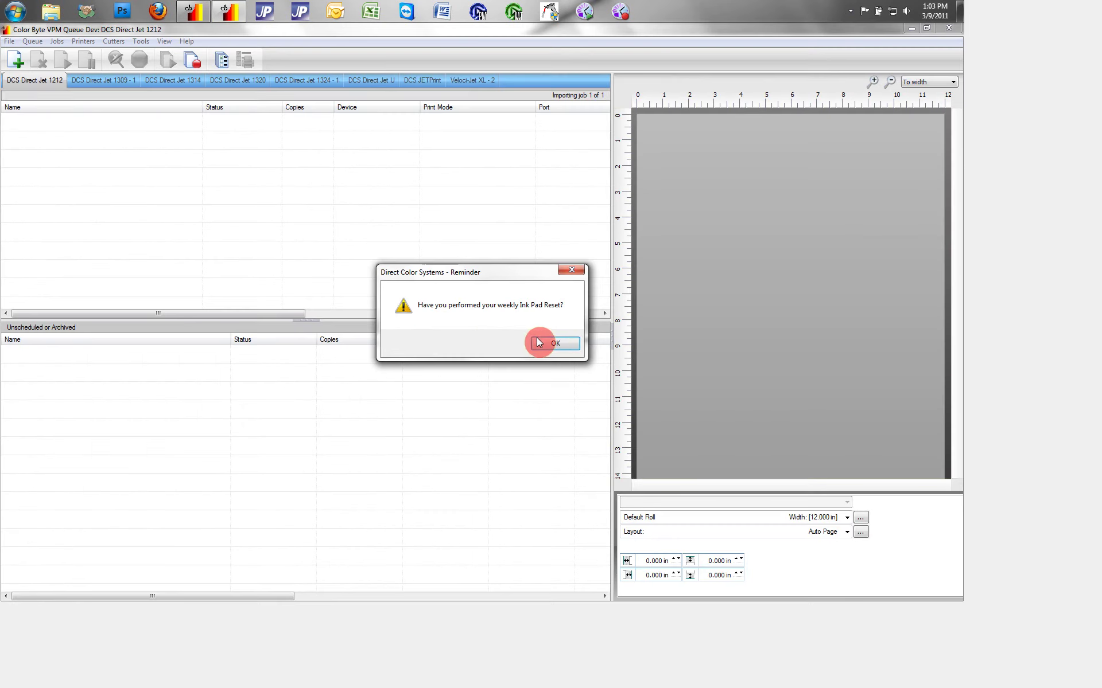
{"action": "left_click", "coordinate": [550, 342]}
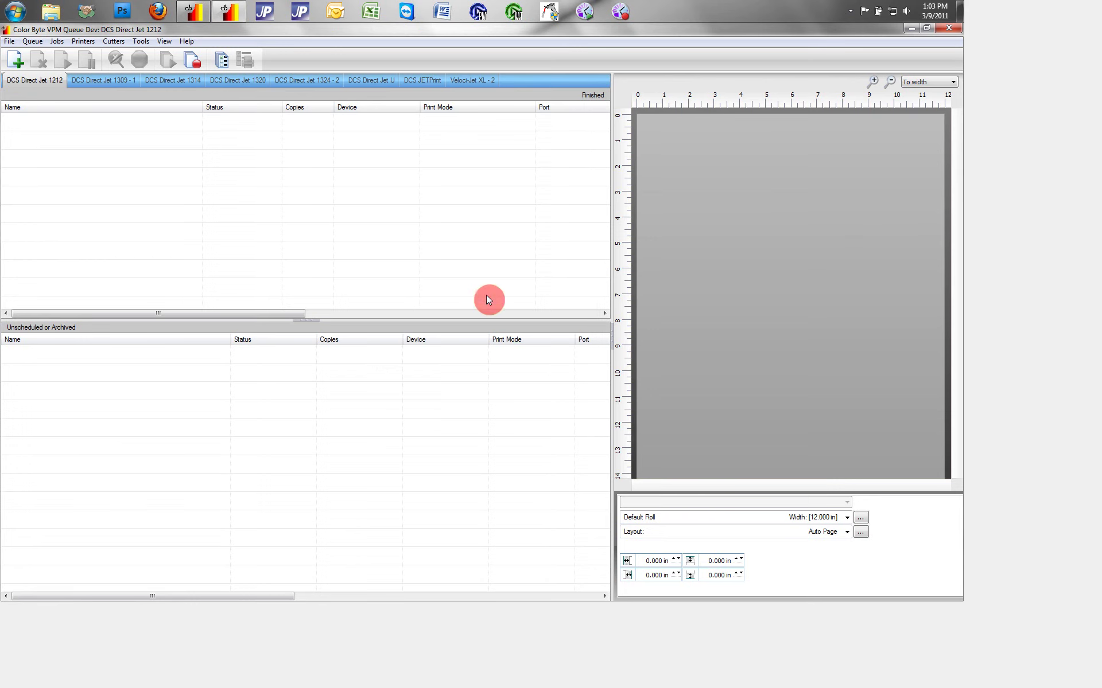
{"action": "left_click", "coordinate": [299, 81]}
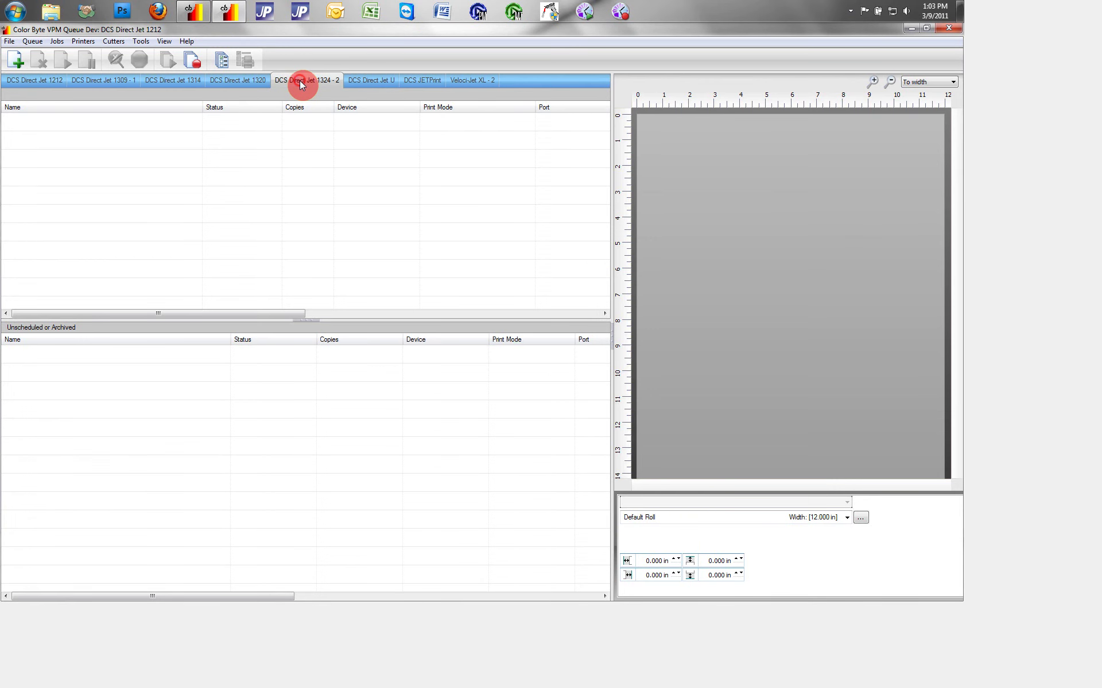
{"action": "left_click", "coordinate": [315, 119]}
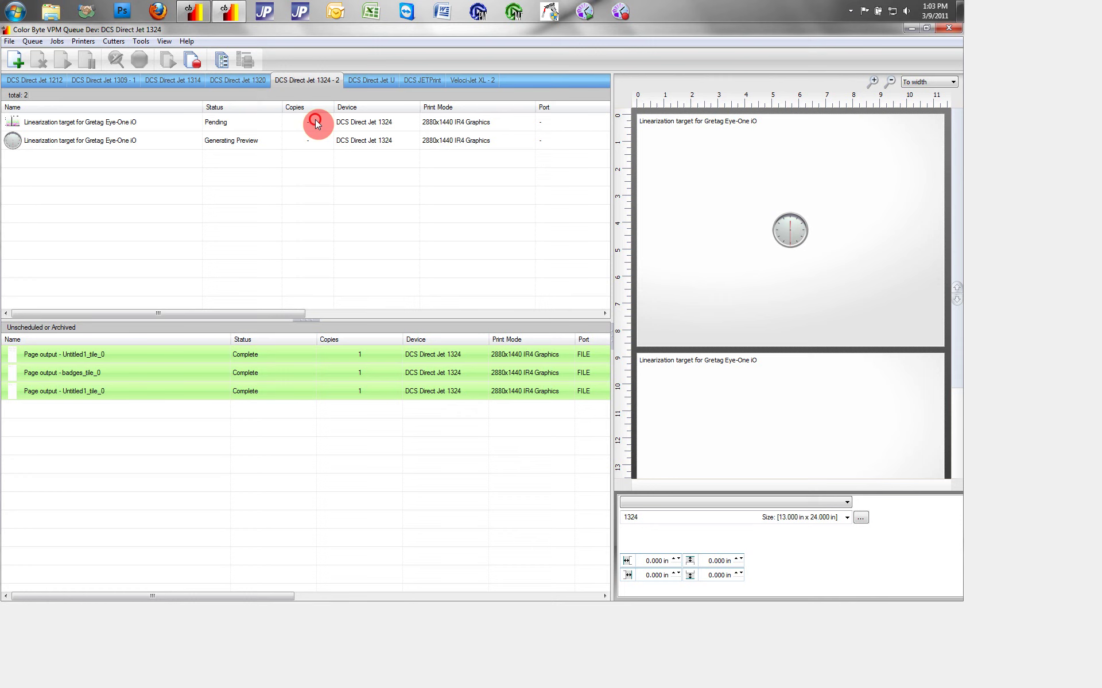
{"action": "left_click", "coordinate": [320, 141]}
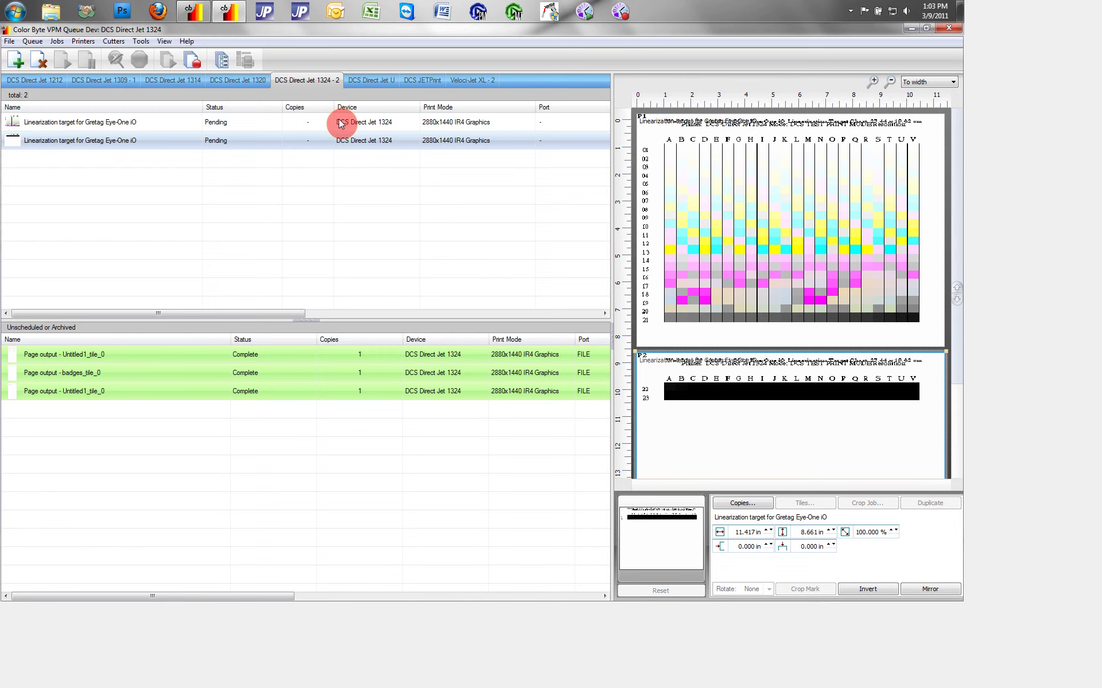
{"action": "left_click", "coordinate": [340, 123]}
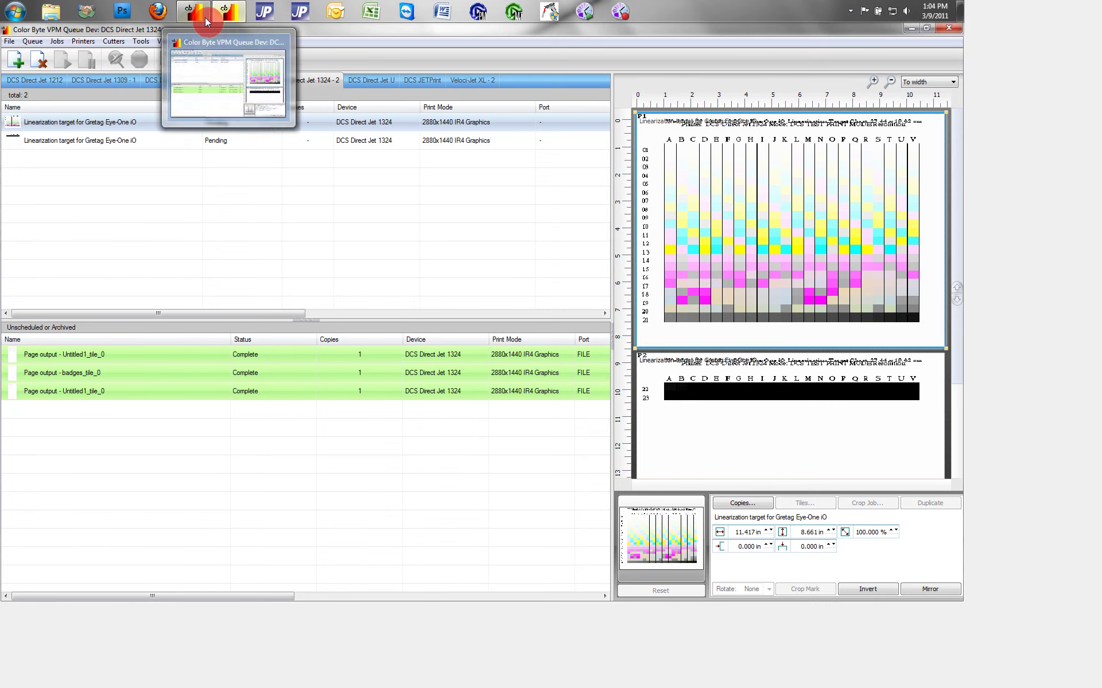
Start reading the Eye-One iO chart and measure page P1
{"action": "mouse_move", "coordinate": [192, 11]}
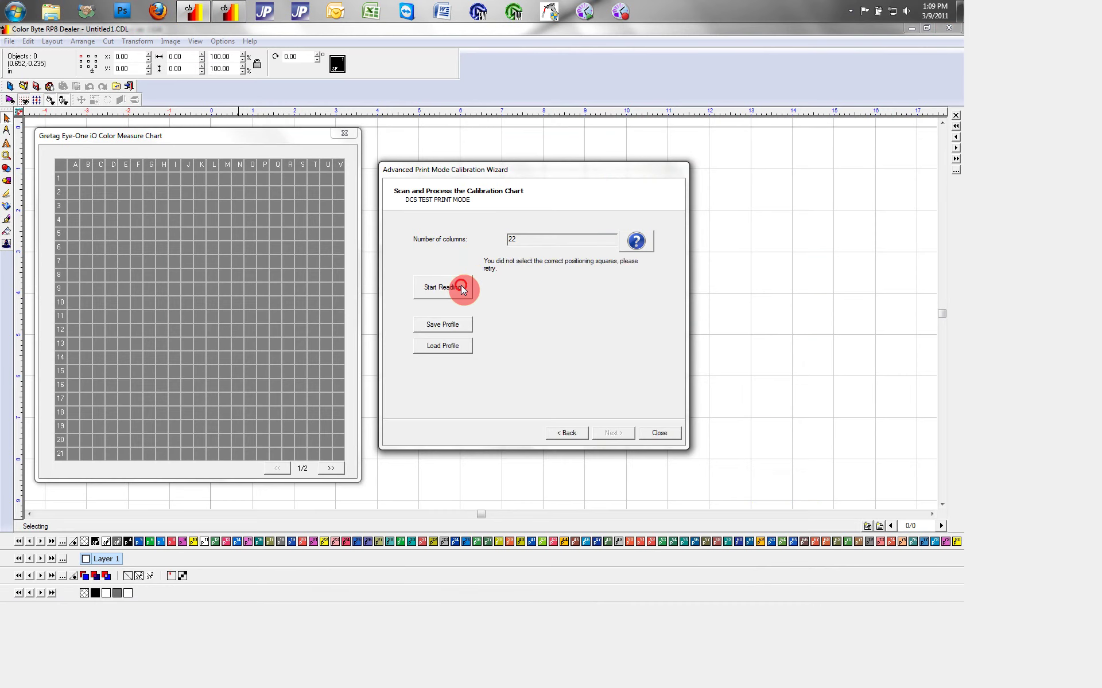
{"action": "left_click", "coordinate": [461, 288]}
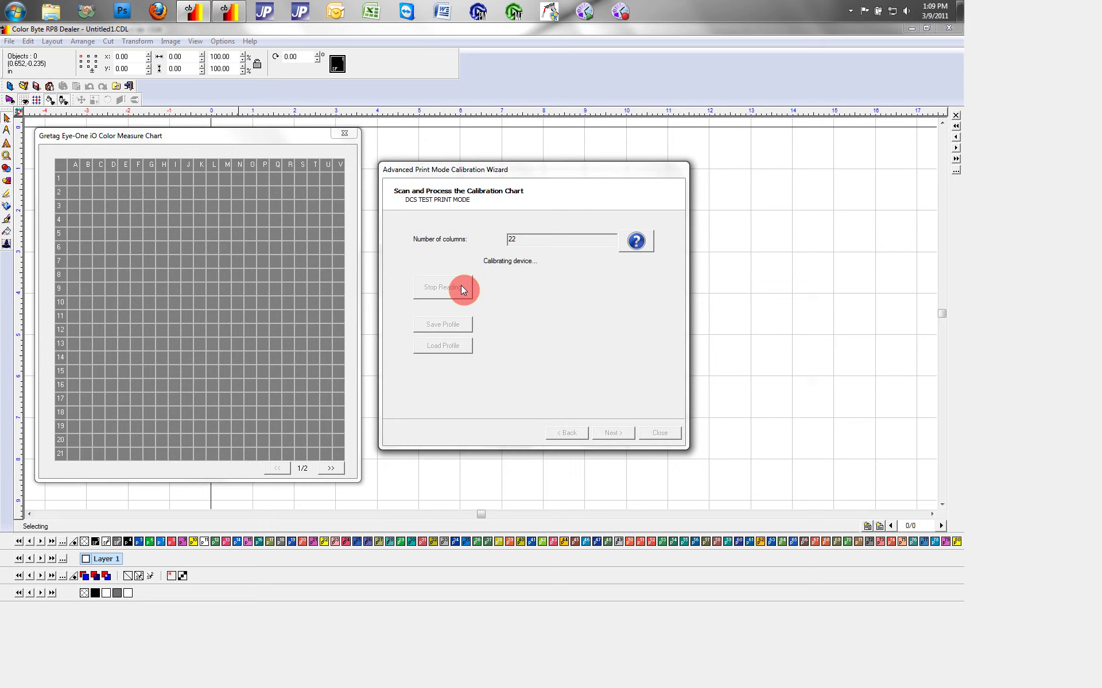
{"action": "left_click", "coordinate": [280, 139]}
{"action": "left_click", "coordinate": [331, 469]}
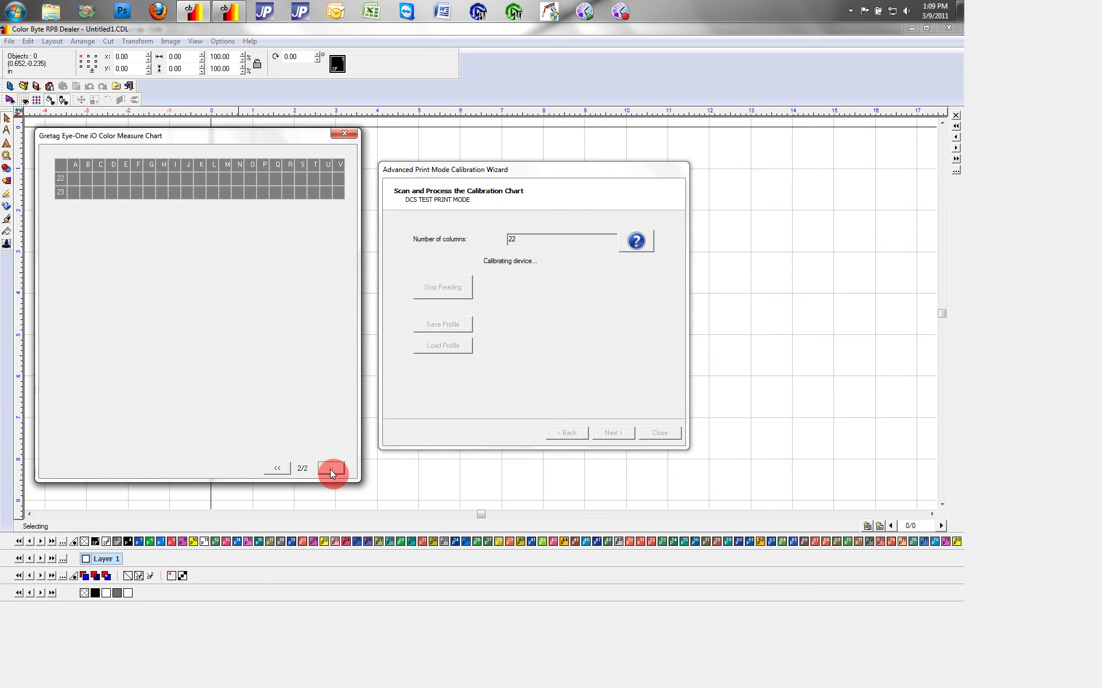
{"action": "left_click", "coordinate": [275, 468]}
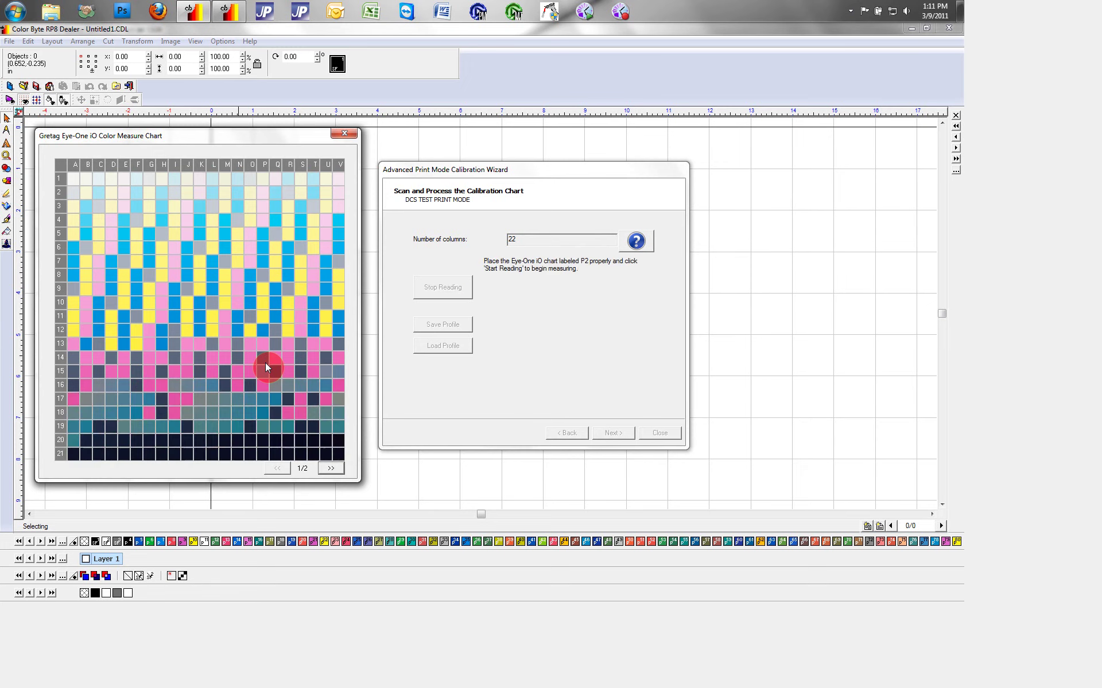
Measure chart page P2, decline saving measurements to file, and advance the wizard
{"action": "left_click", "coordinate": [331, 468]}
{"action": "left_click", "coordinate": [456, 287]}
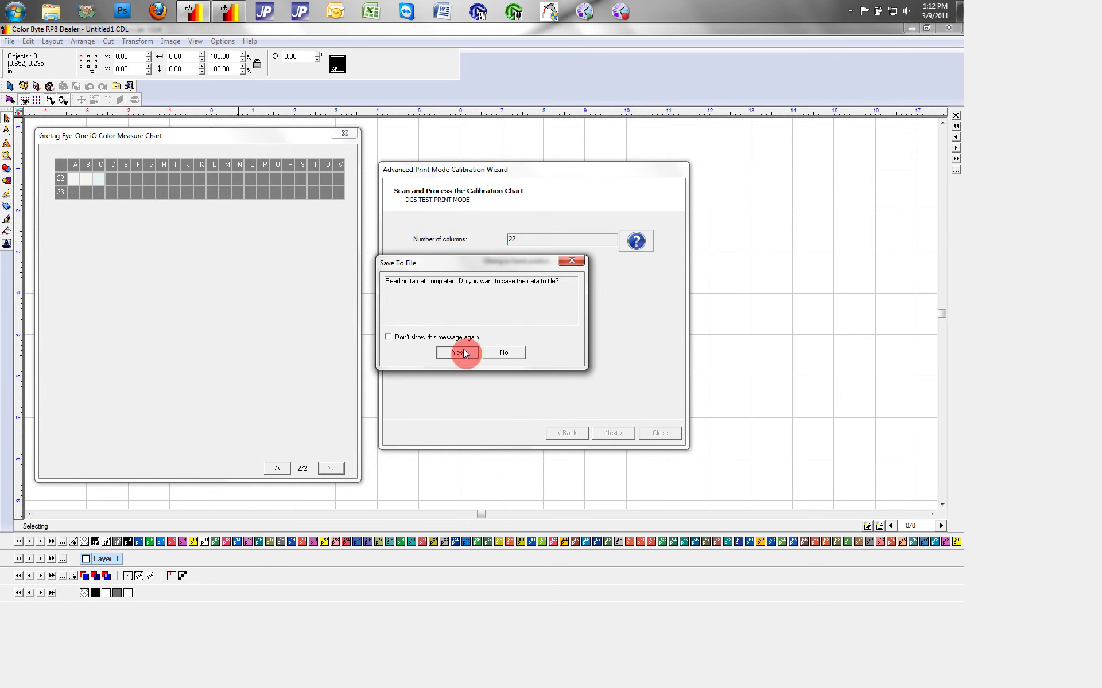
{"action": "left_click", "coordinate": [432, 339]}
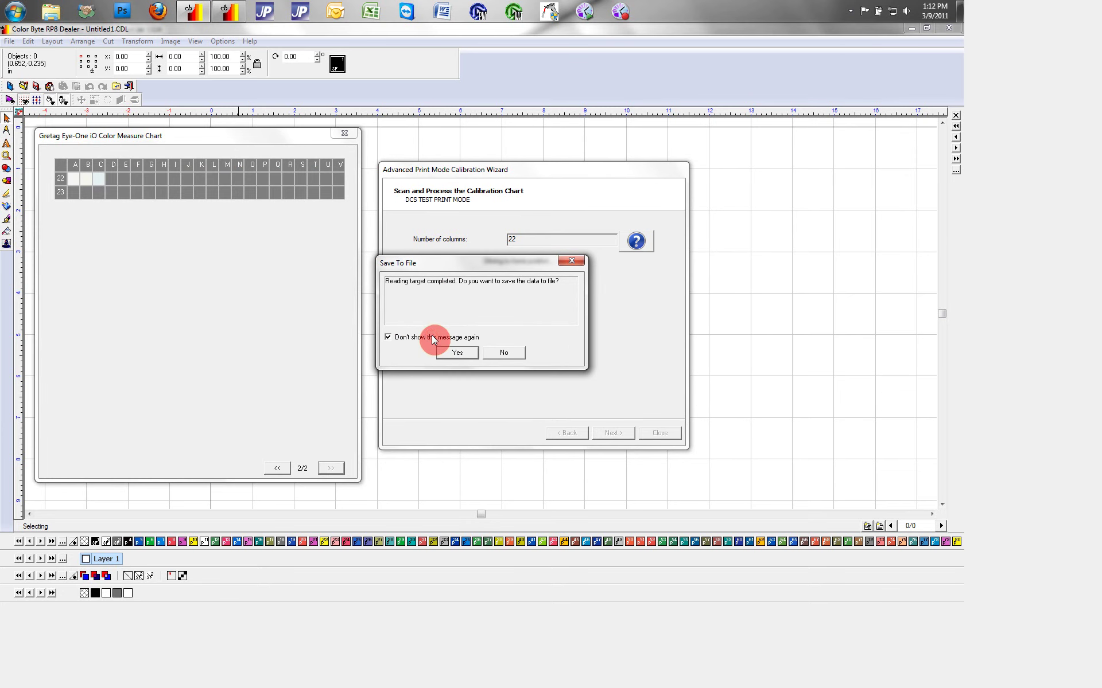
{"action": "left_click", "coordinate": [503, 352]}
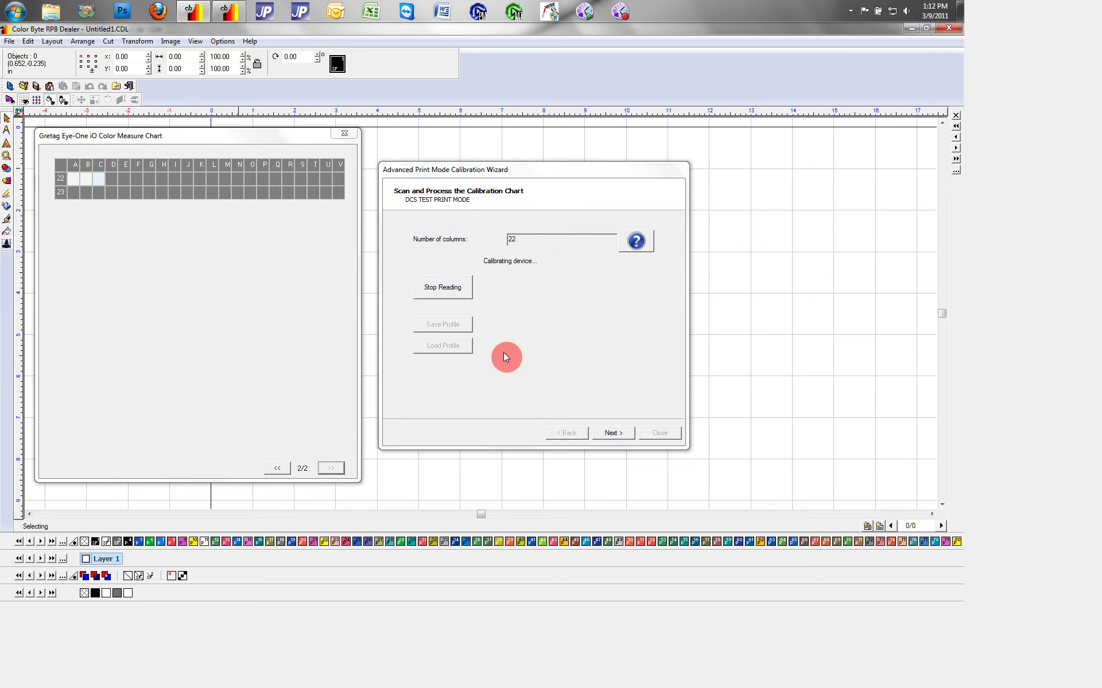
{"action": "left_click", "coordinate": [504, 353]}
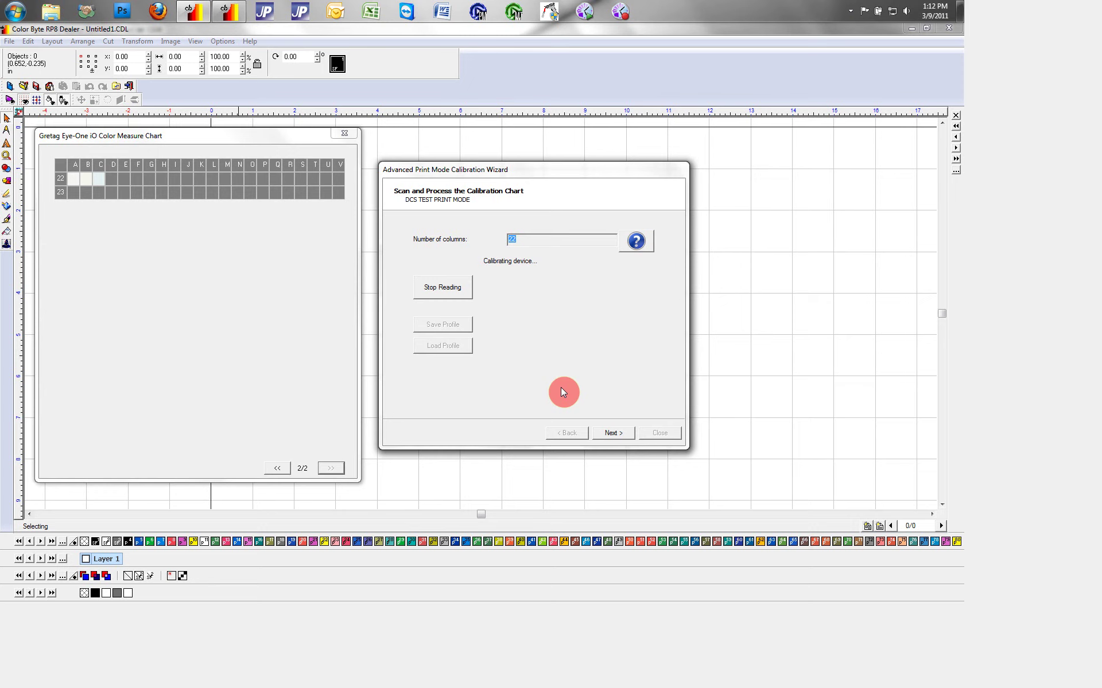
{"action": "left_click", "coordinate": [613, 433]}
Open DCS TEST PRINT MODE's properties from the Print Mode Manager
{"action": "left_click", "coordinate": [502, 194]}
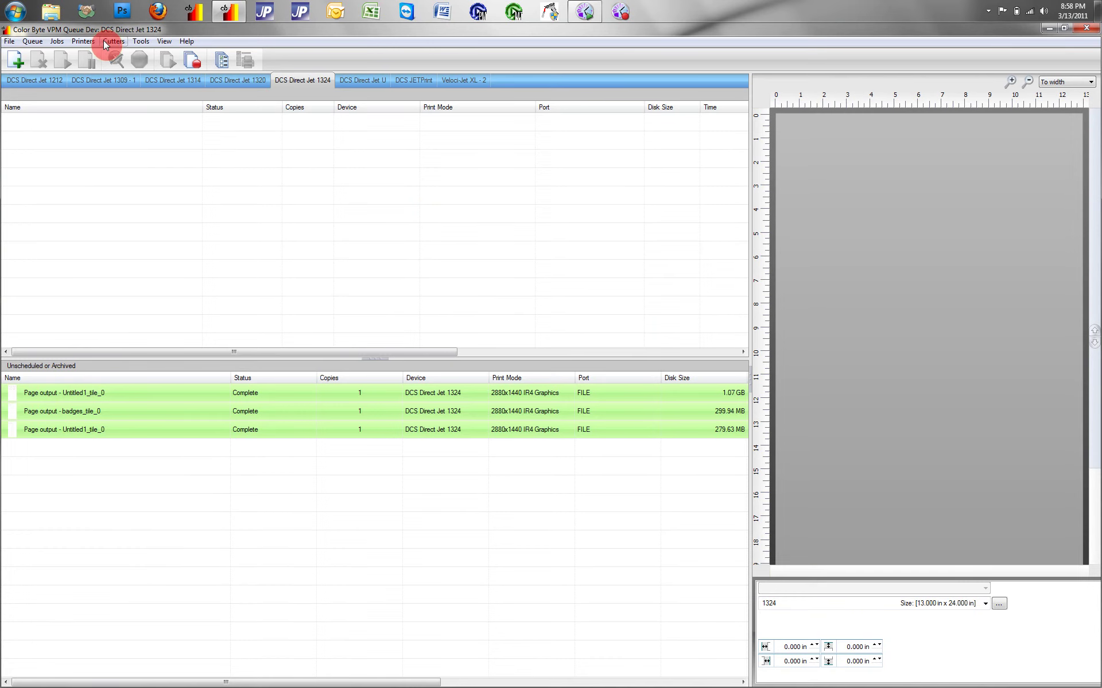
{"action": "left_click", "coordinate": [82, 42]}
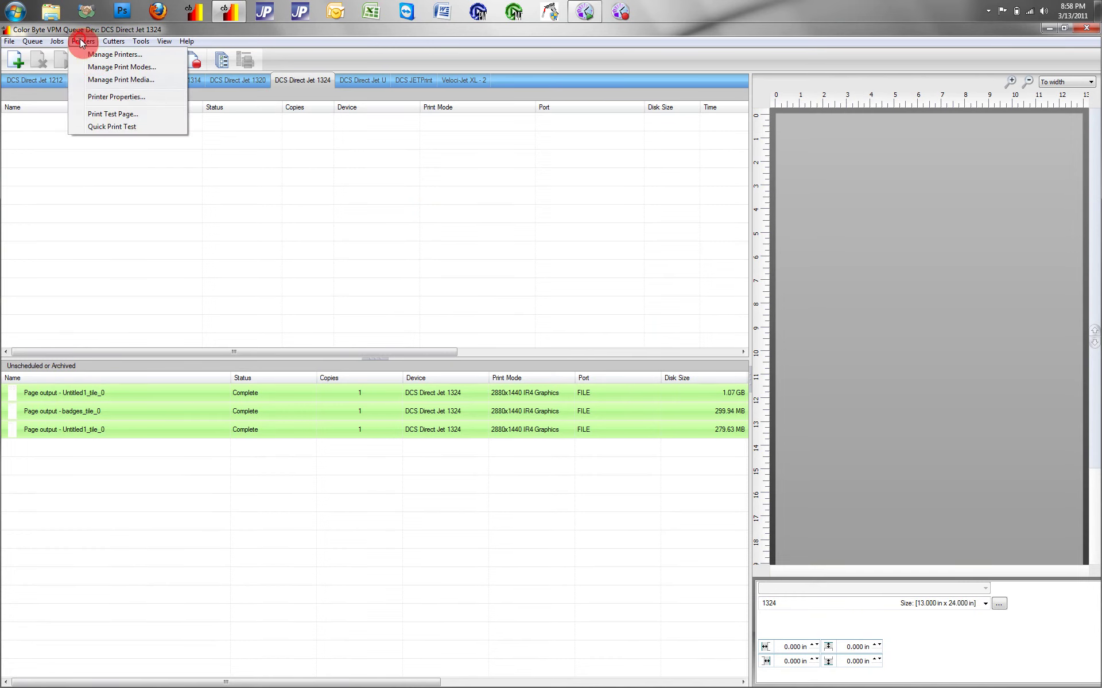
{"action": "left_click", "coordinate": [95, 67]}
{"action": "left_click_drag", "start_coordinate": [700, 329], "coordinate": [703, 465]}
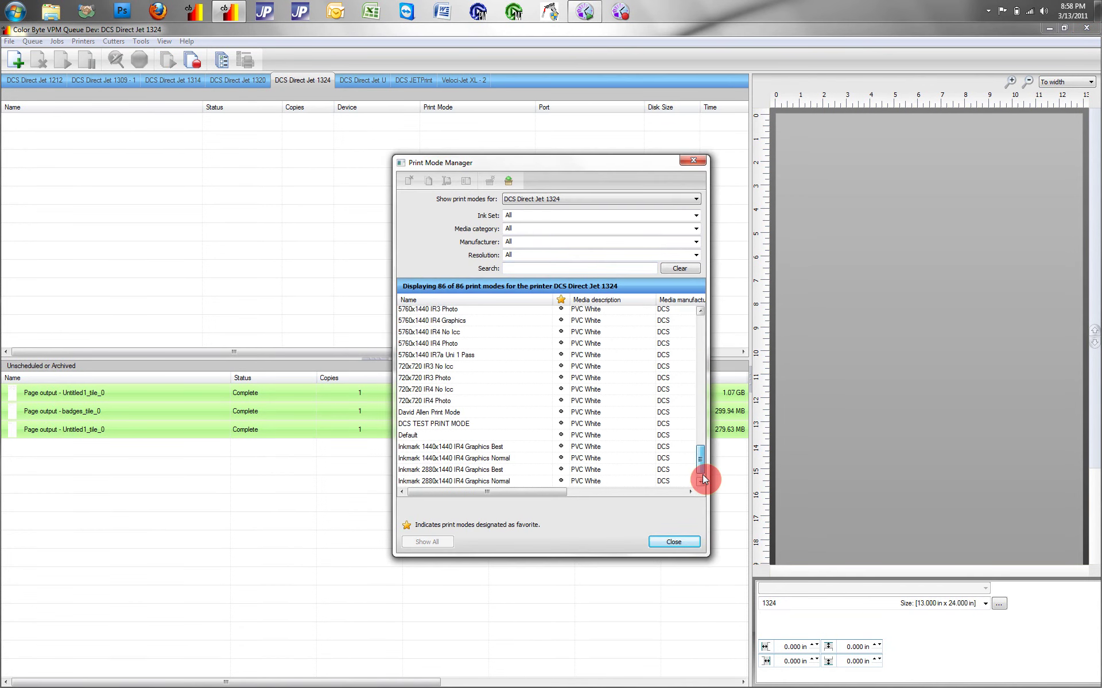
{"action": "double_click", "coordinate": [474, 423]}
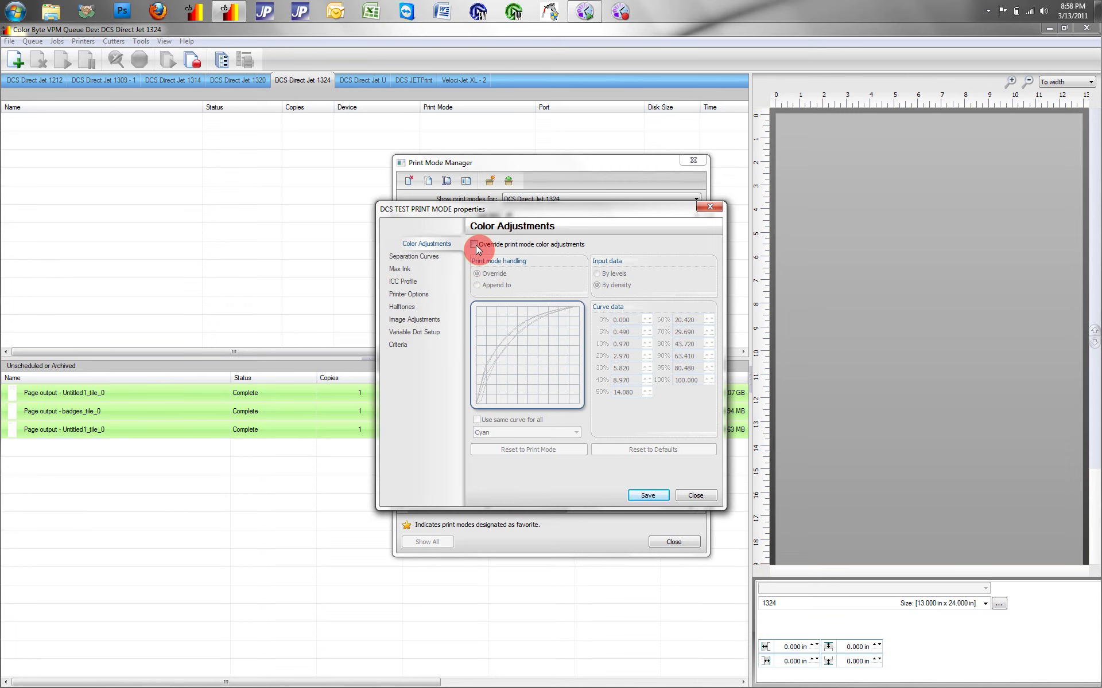
Override the print mode's color adjustments and review the Cyan, Magenta and Yellow curves
{"action": "left_click", "coordinate": [475, 245]}
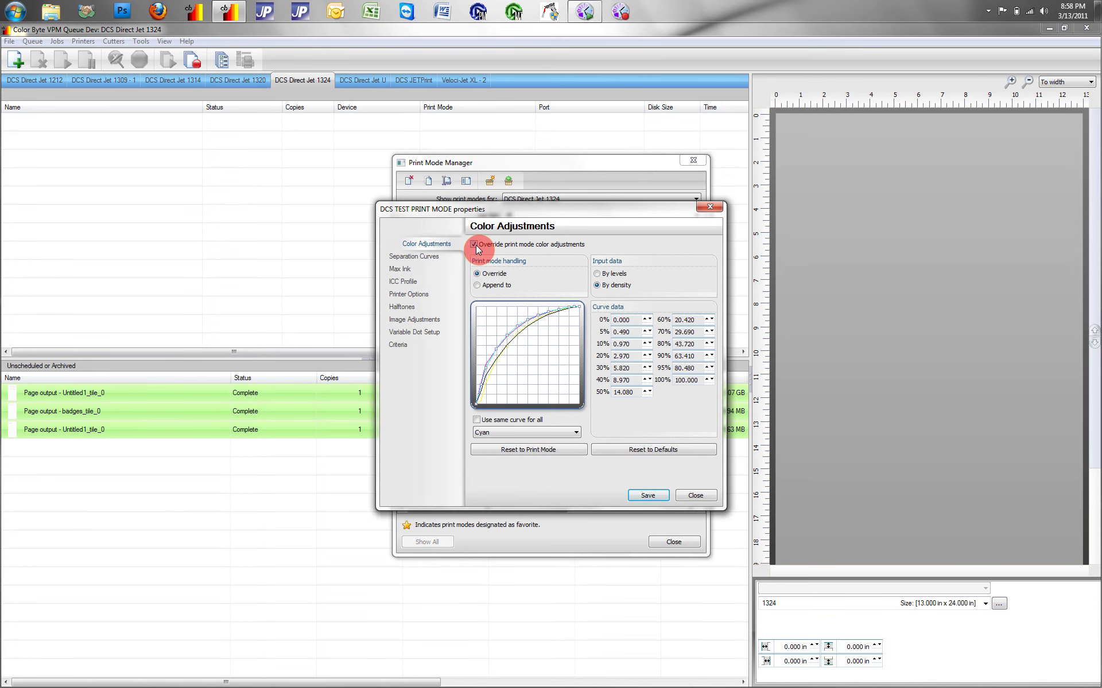
{"action": "left_click", "coordinate": [500, 360]}
{"action": "left_click_drag", "start_coordinate": [581, 312], "coordinate": [492, 372]}
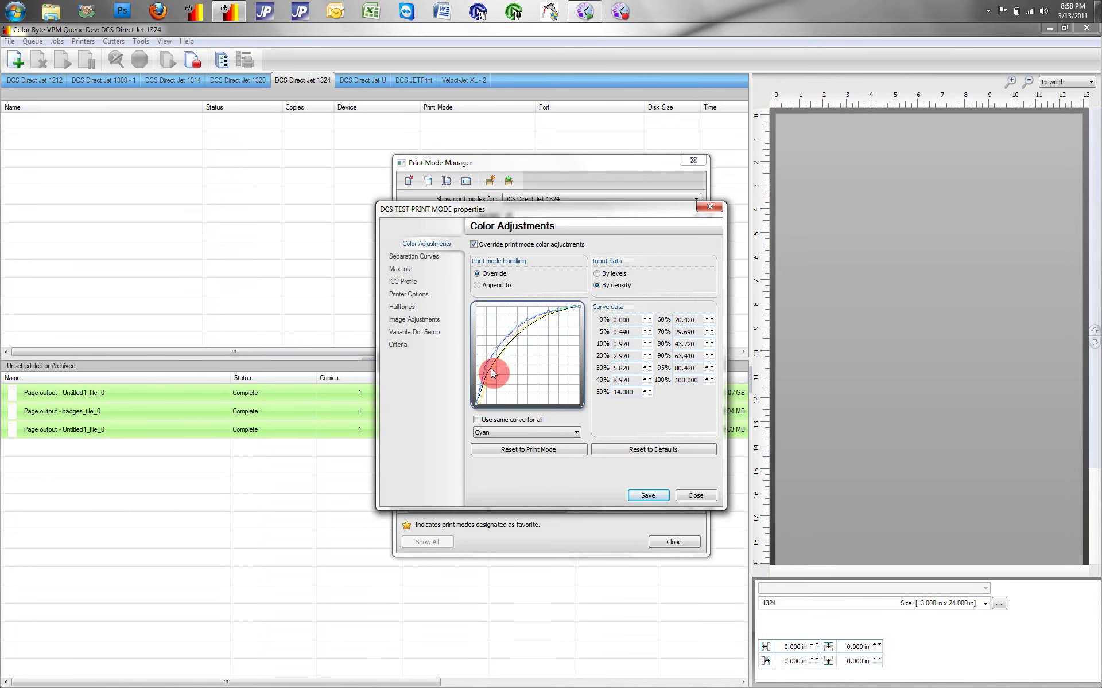
{"action": "left_click", "coordinate": [543, 432]}
{"action": "left_click", "coordinate": [541, 447]}
{"action": "left_click", "coordinate": [542, 432]}
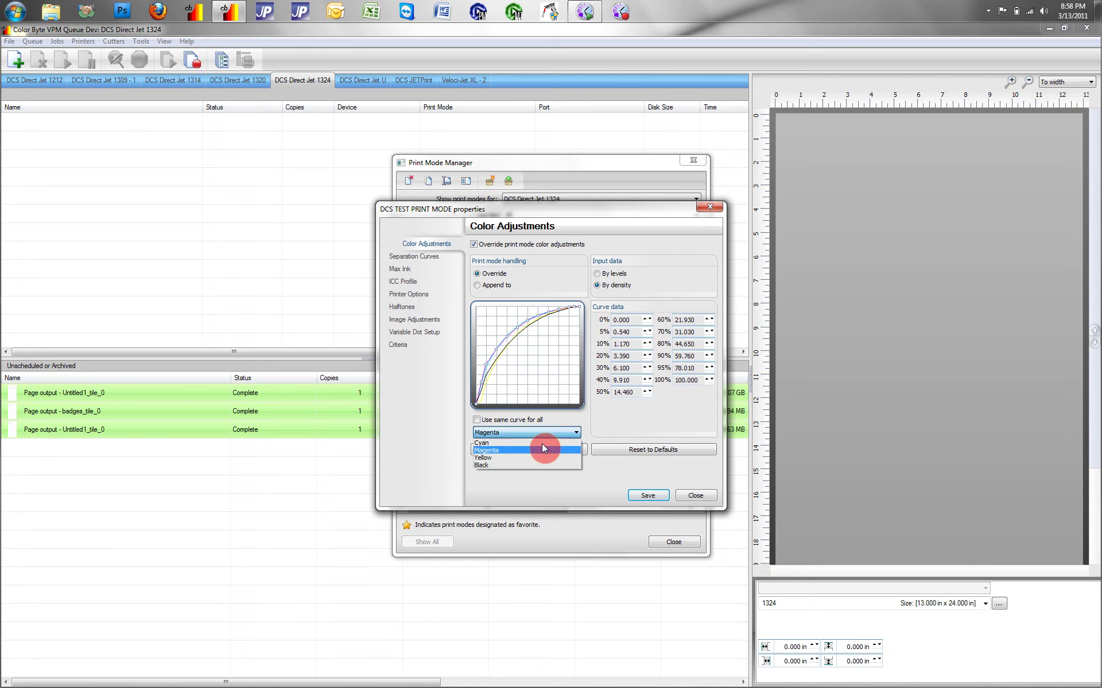
{"action": "left_click", "coordinate": [542, 458]}
{"action": "left_click", "coordinate": [545, 434]}
{"action": "left_click", "coordinate": [541, 442]}
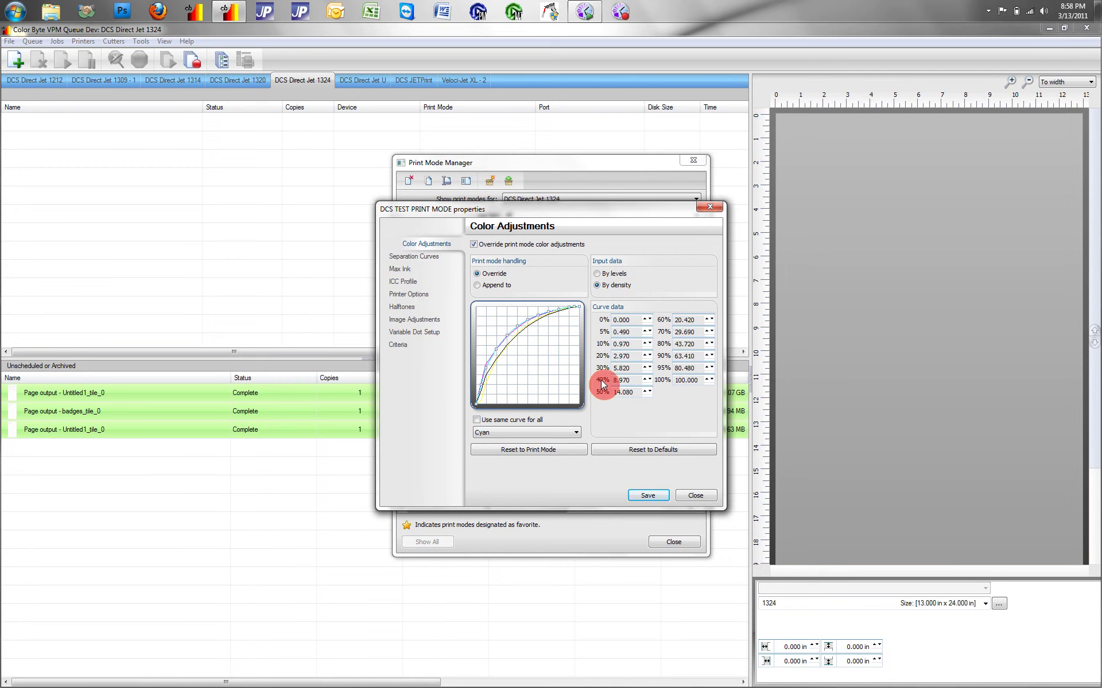
{"action": "left_click", "coordinate": [404, 282]}
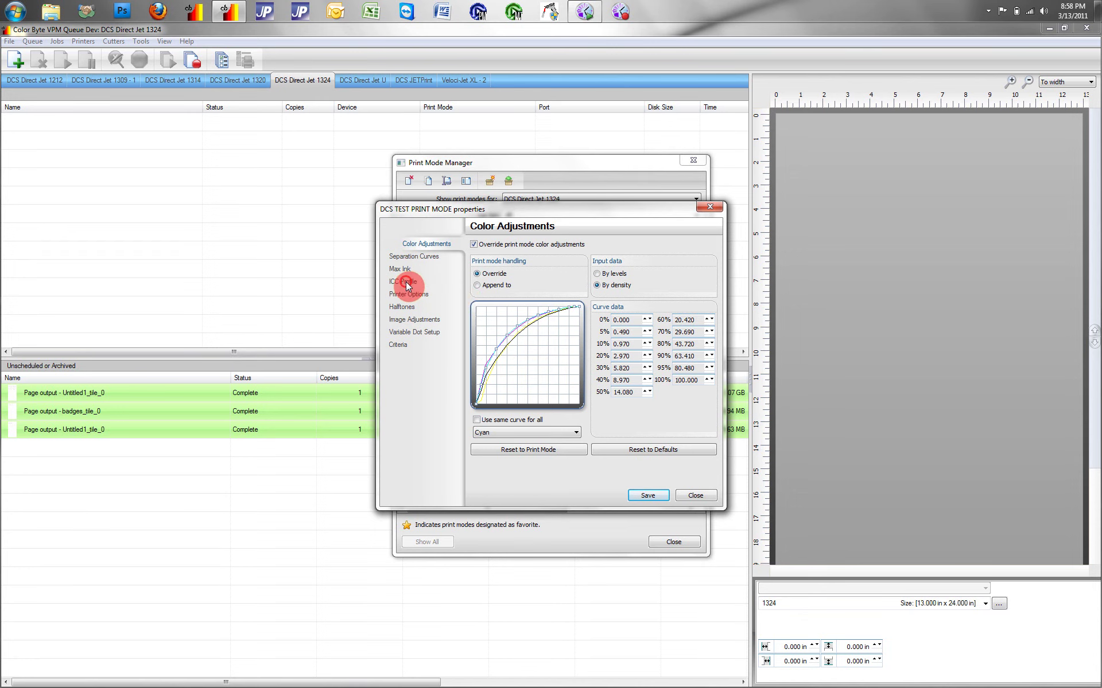
Turn on Override input profiles, close the properties and Print Mode Manager, and minimize the queue
{"action": "left_click", "coordinate": [473, 255]}
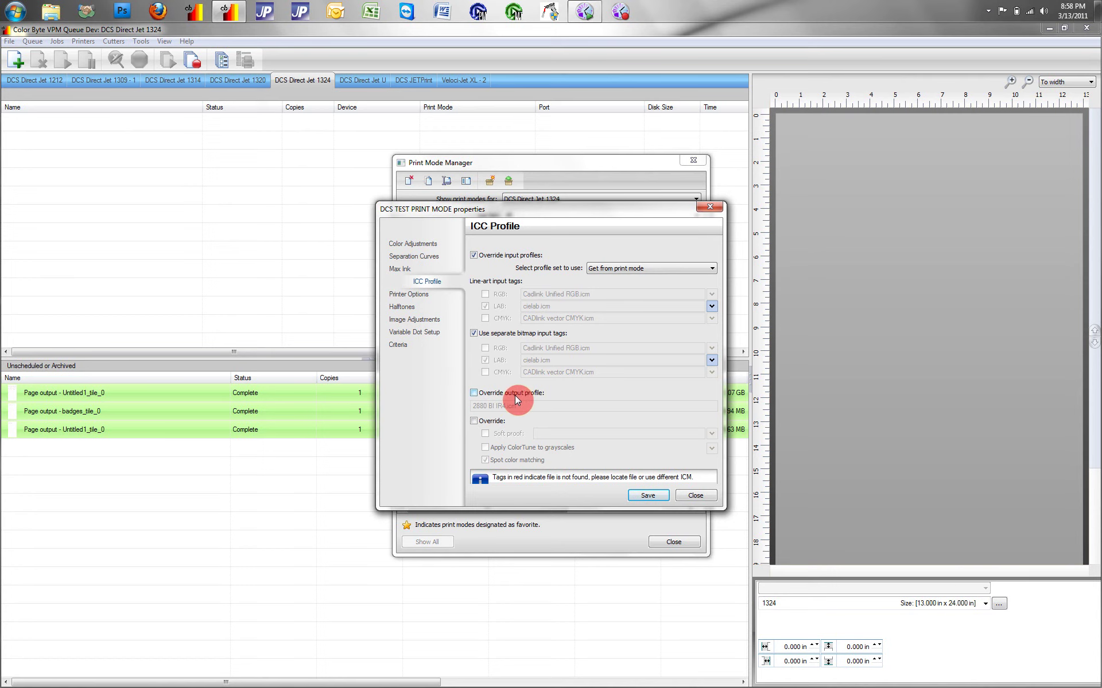
{"action": "left_click", "coordinate": [695, 495]}
{"action": "left_click", "coordinate": [675, 542]}
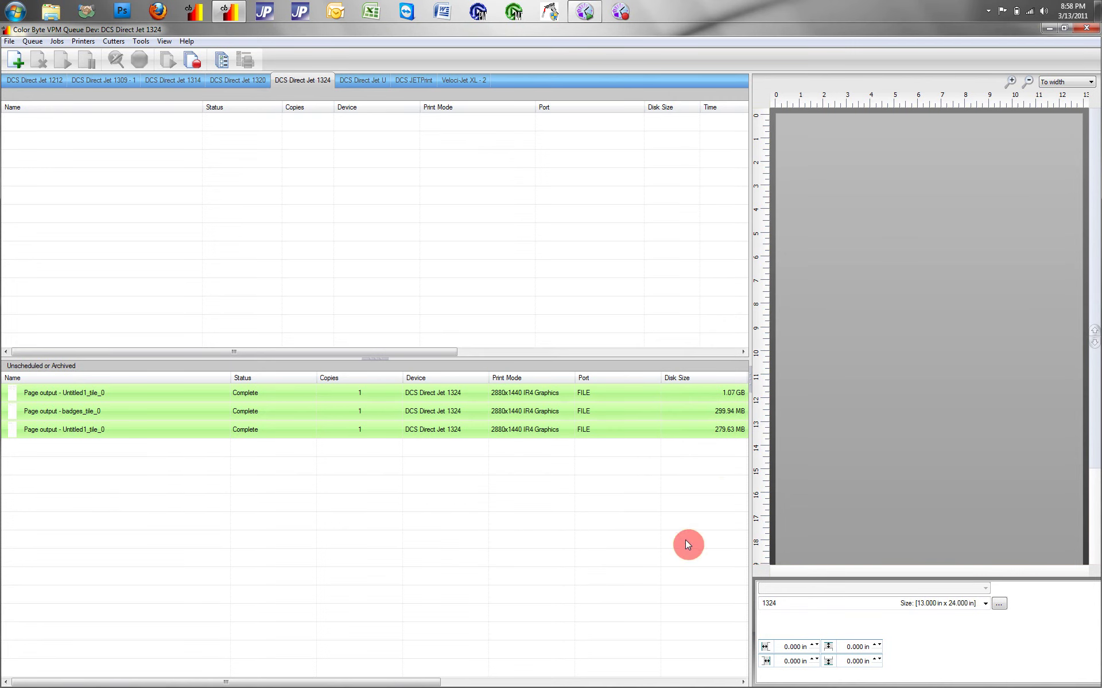
{"action": "left_click", "coordinate": [1045, 30]}
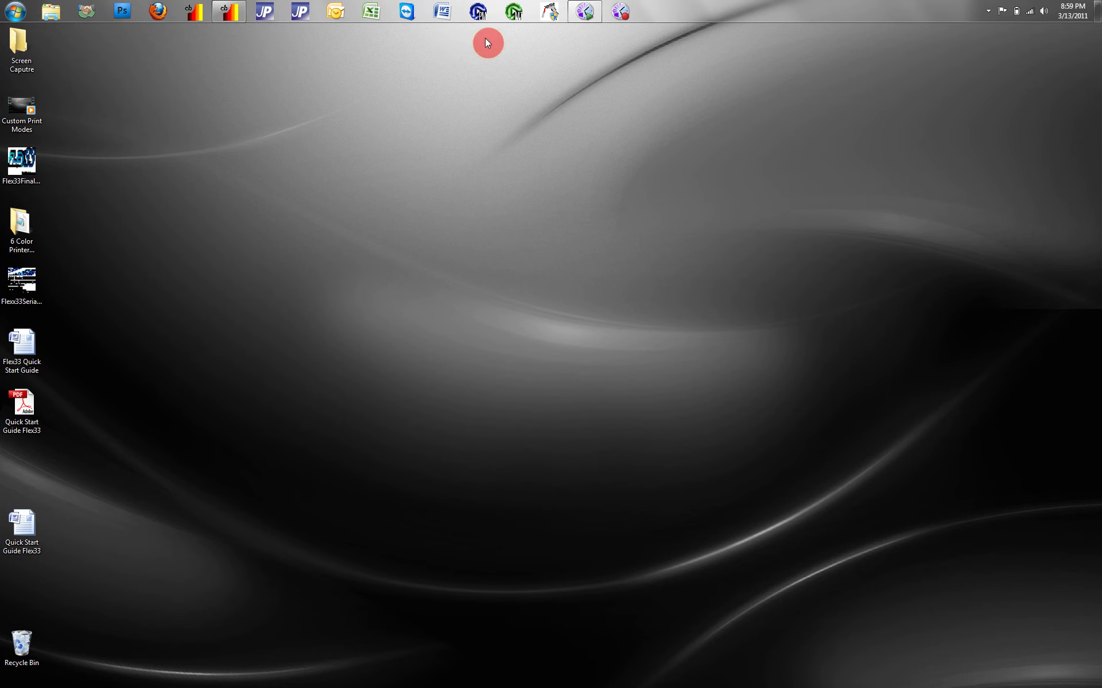
{"action": "left_click", "coordinate": [512, 13]}
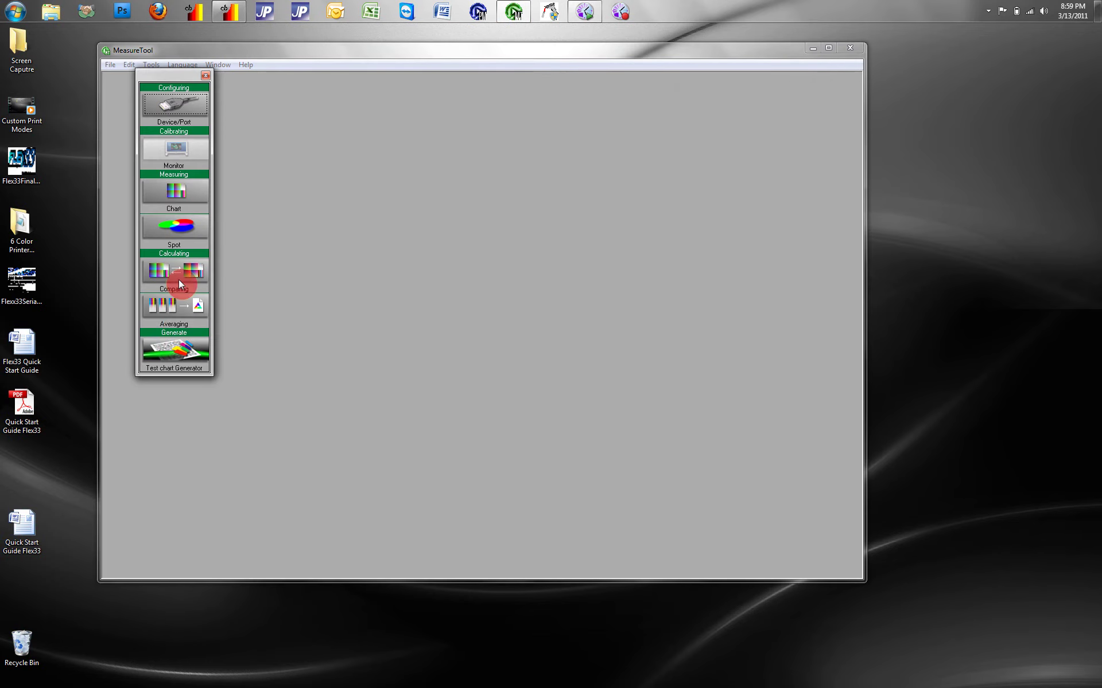
{"action": "left_click", "coordinate": [179, 347]}
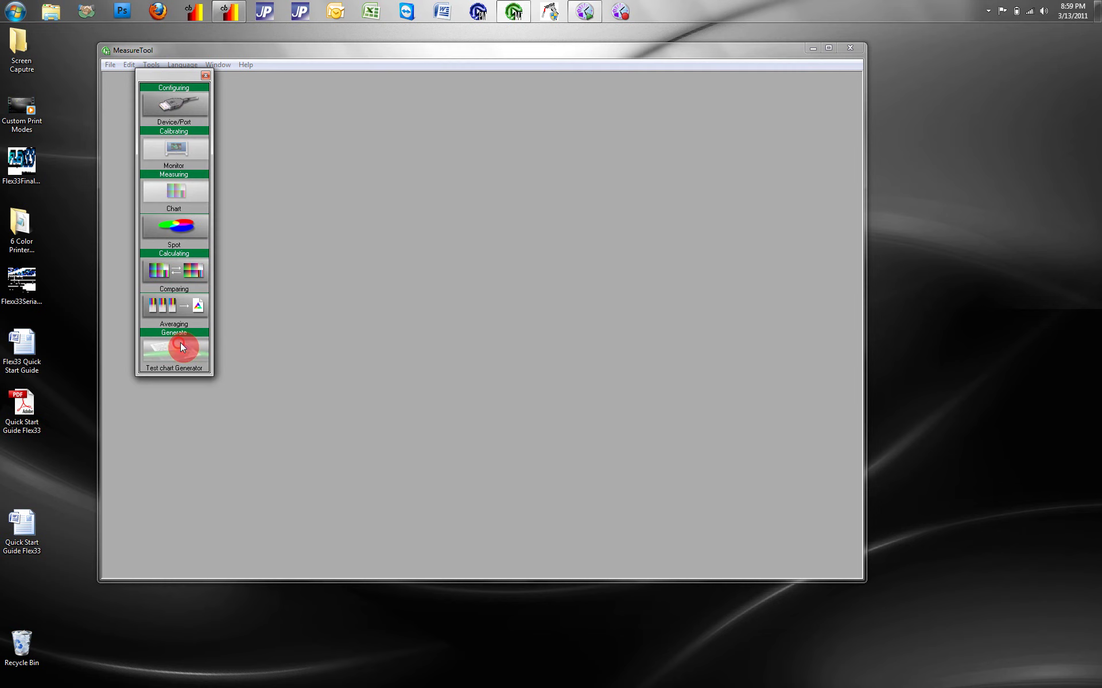
{"action": "left_click_drag", "start_coordinate": [348, 73], "coordinate": [513, 78]}
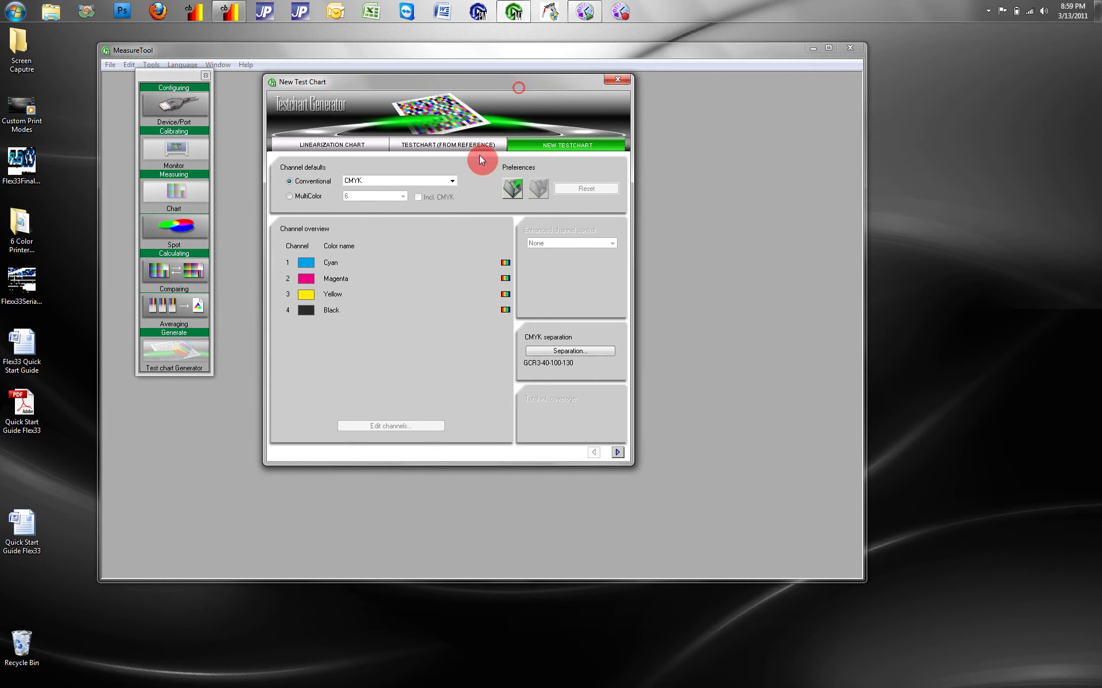
{"action": "left_click", "coordinate": [582, 353]}
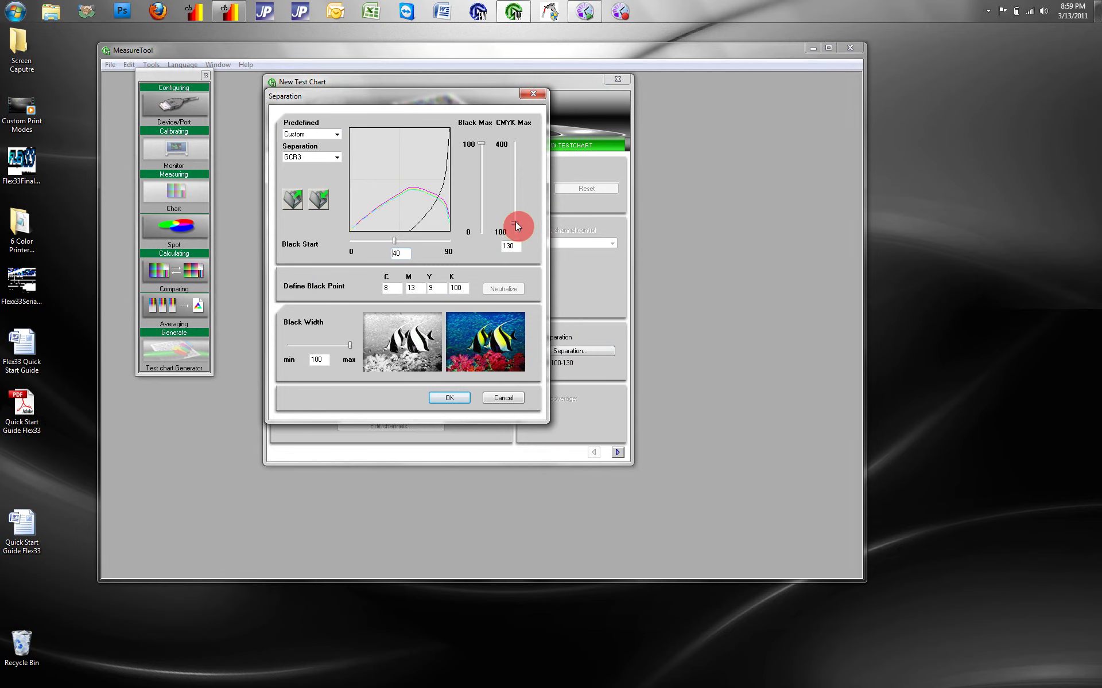
{"action": "mouse_move", "coordinate": [515, 221]}
{"action": "left_mouse_down"}
{"action": "mouse_move", "coordinate": [515, 194]}
{"action": "mouse_move", "coordinate": [517, 216]}
{"action": "left_mouse_up"}
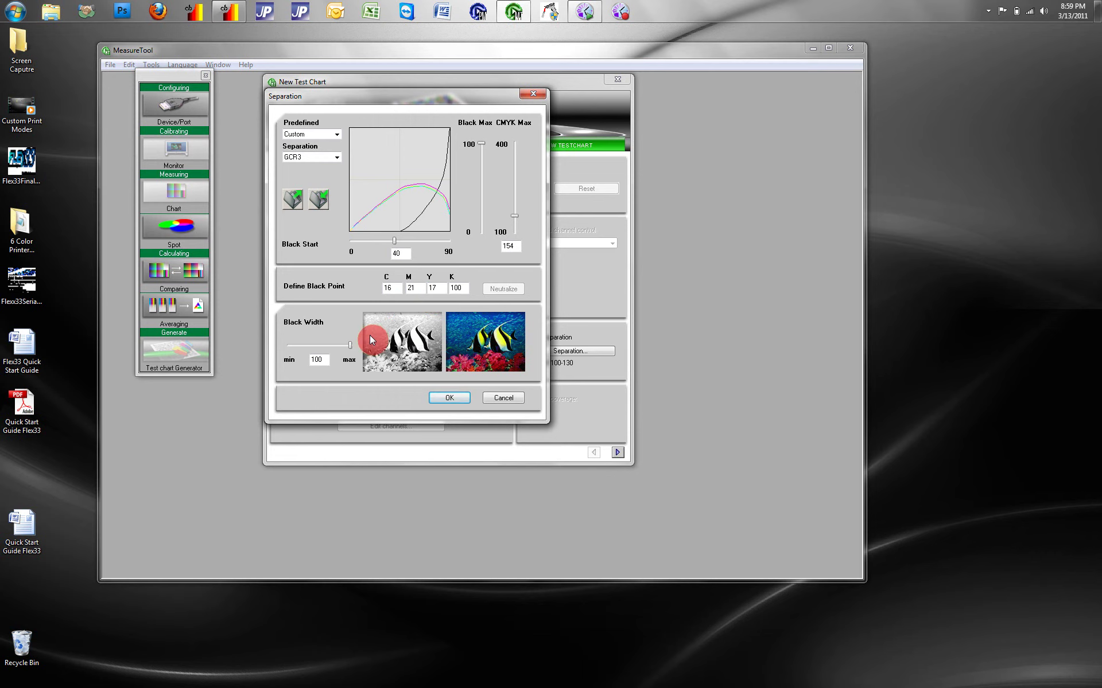
{"action": "left_click", "coordinate": [444, 399]}
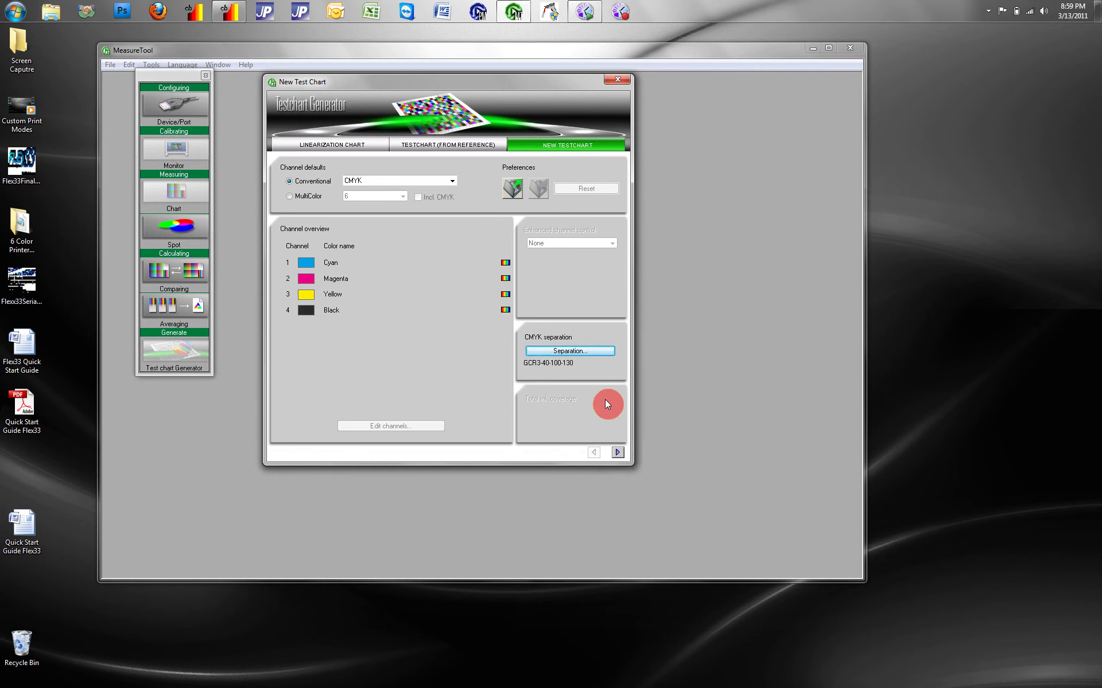
Generate the test chart patches and preview sheet 1
{"action": "left_click", "coordinate": [617, 452]}
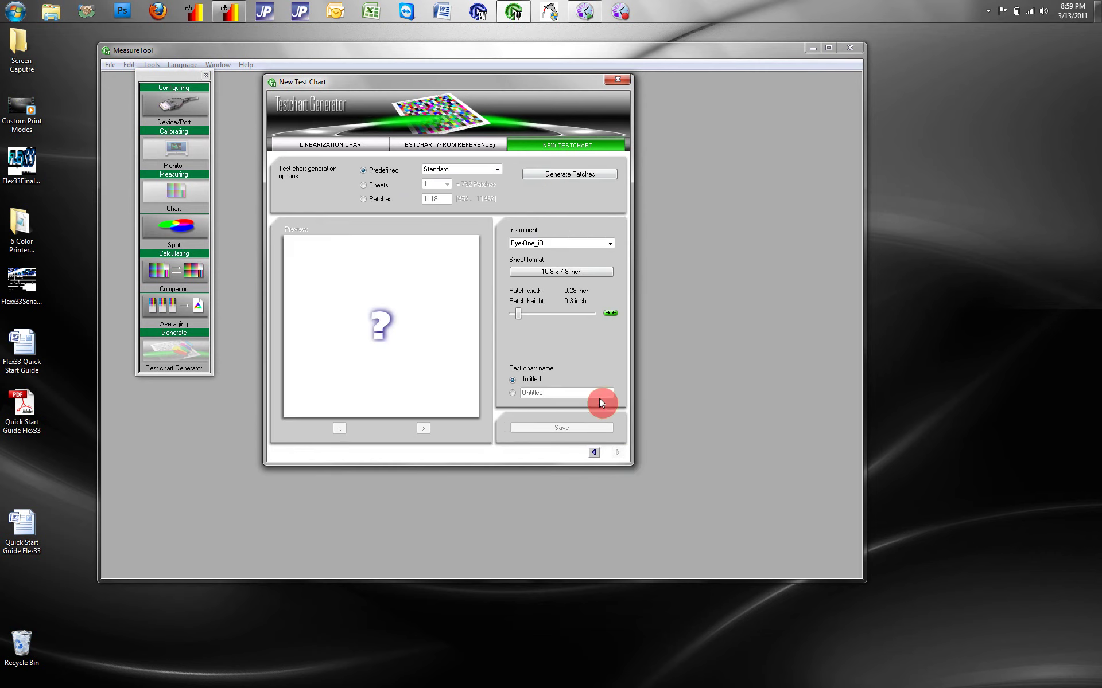
{"action": "left_click", "coordinate": [557, 175]}
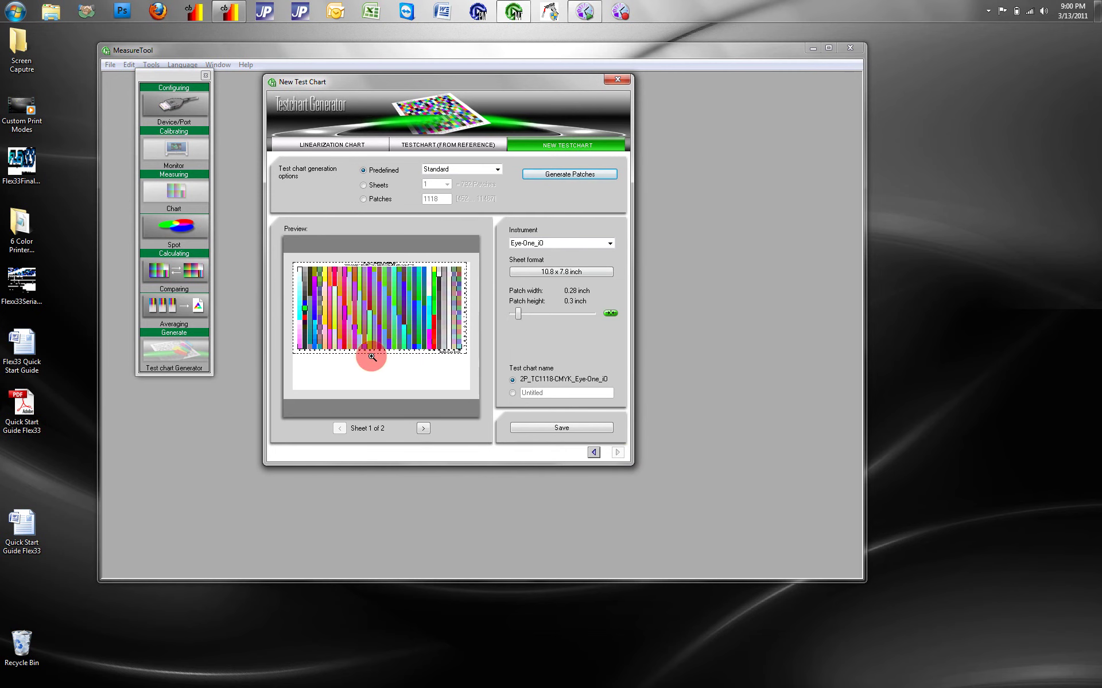
{"action": "left_click", "coordinate": [338, 431]}
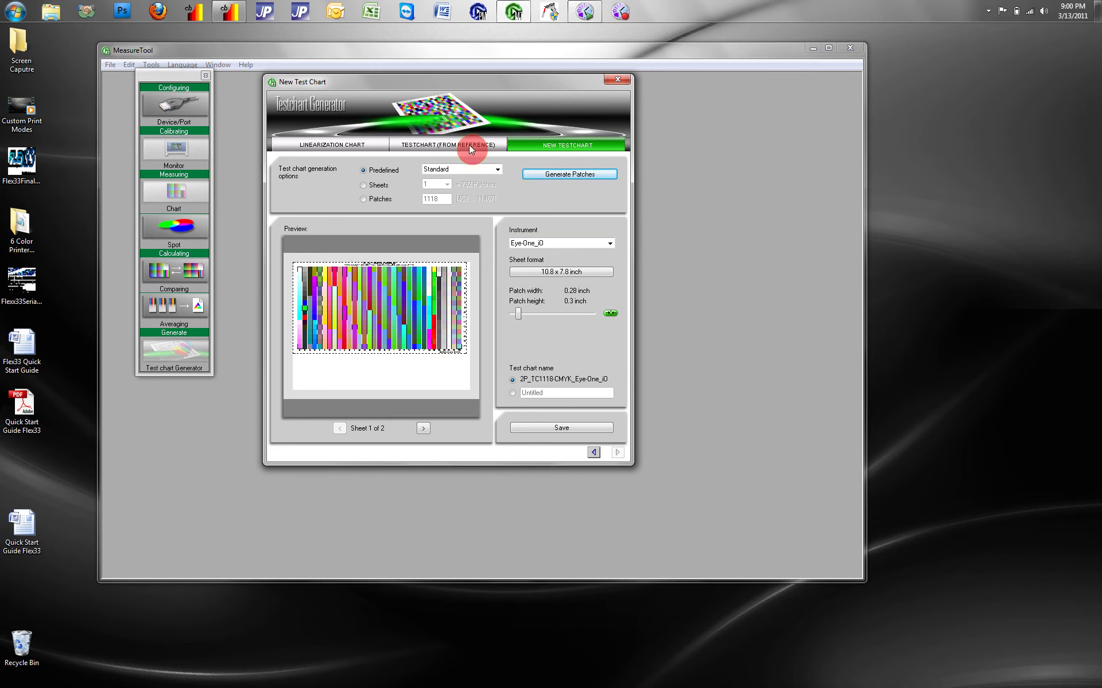
Confirm the CMYK channel preset and regenerate the 1118-patch 2P_TC1118-CMYK_Eye-One_iO chart
{"action": "left_click", "coordinate": [594, 452]}
{"action": "left_click", "coordinate": [400, 183]}
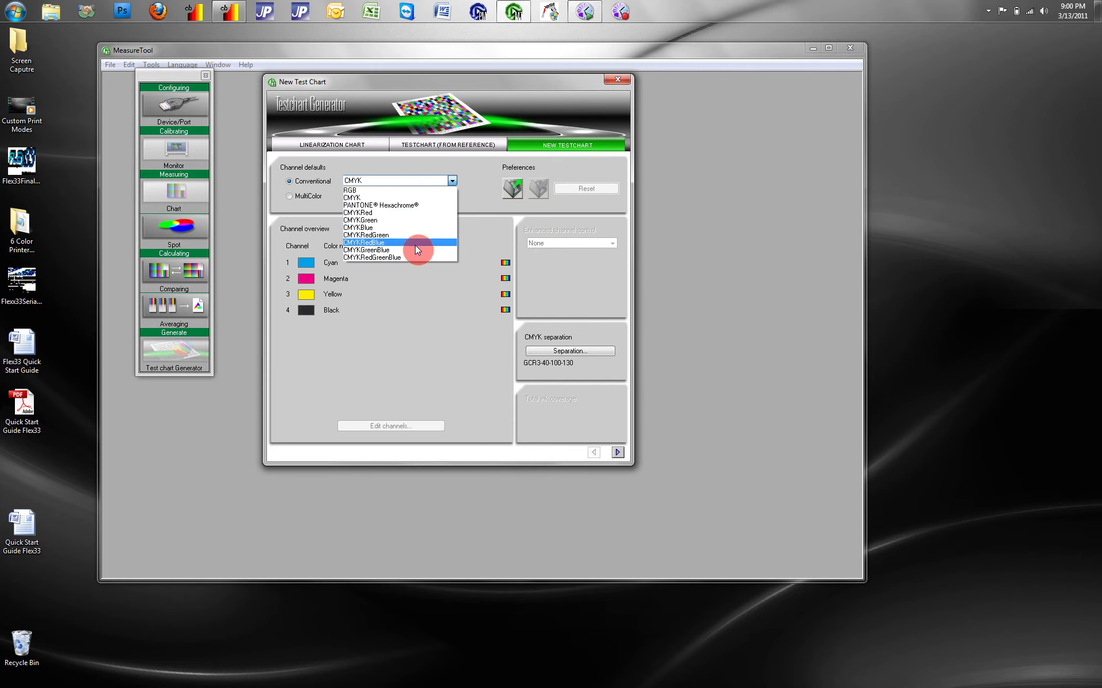
{"action": "left_click", "coordinate": [424, 274]}
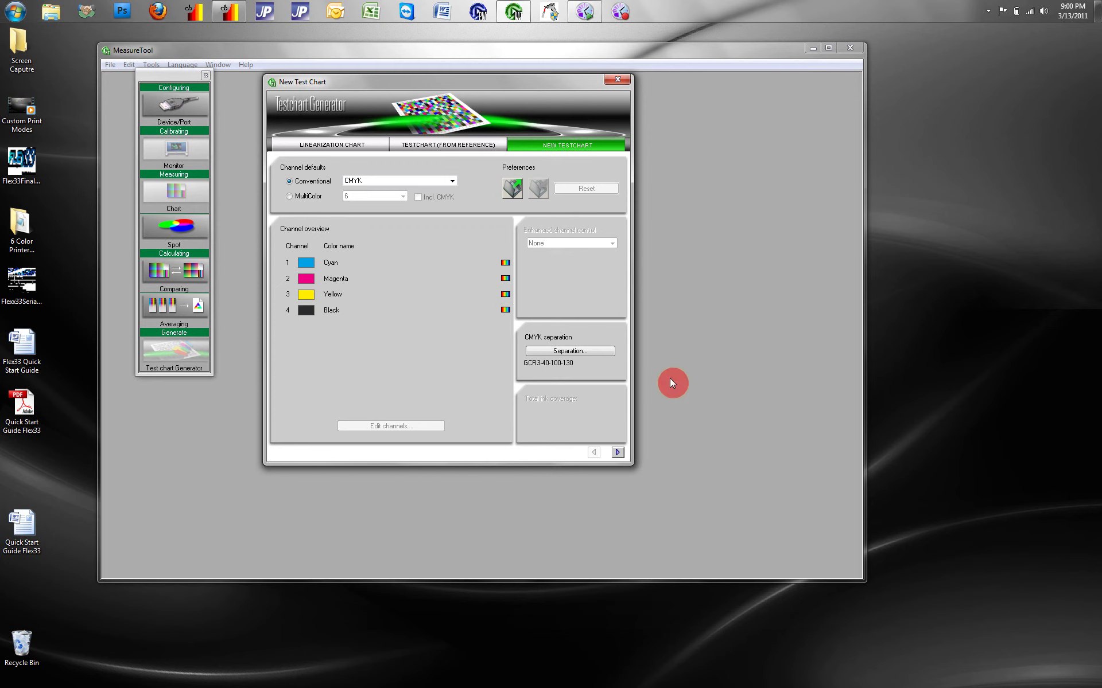
{"action": "left_click", "coordinate": [617, 453]}
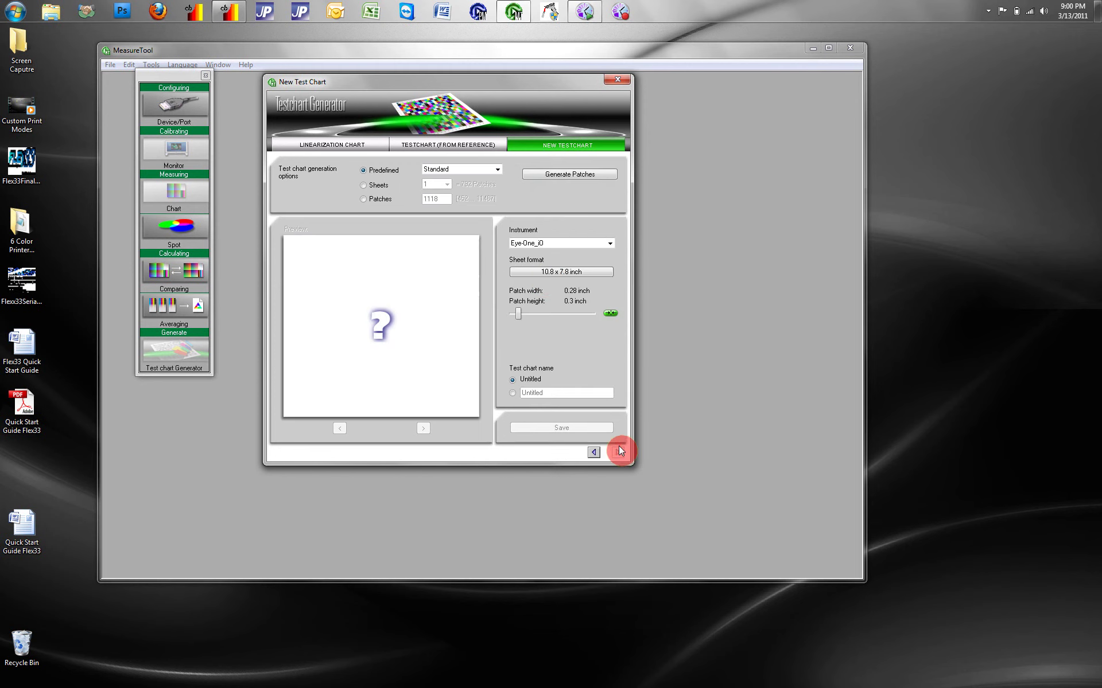
{"action": "left_click", "coordinate": [553, 171]}
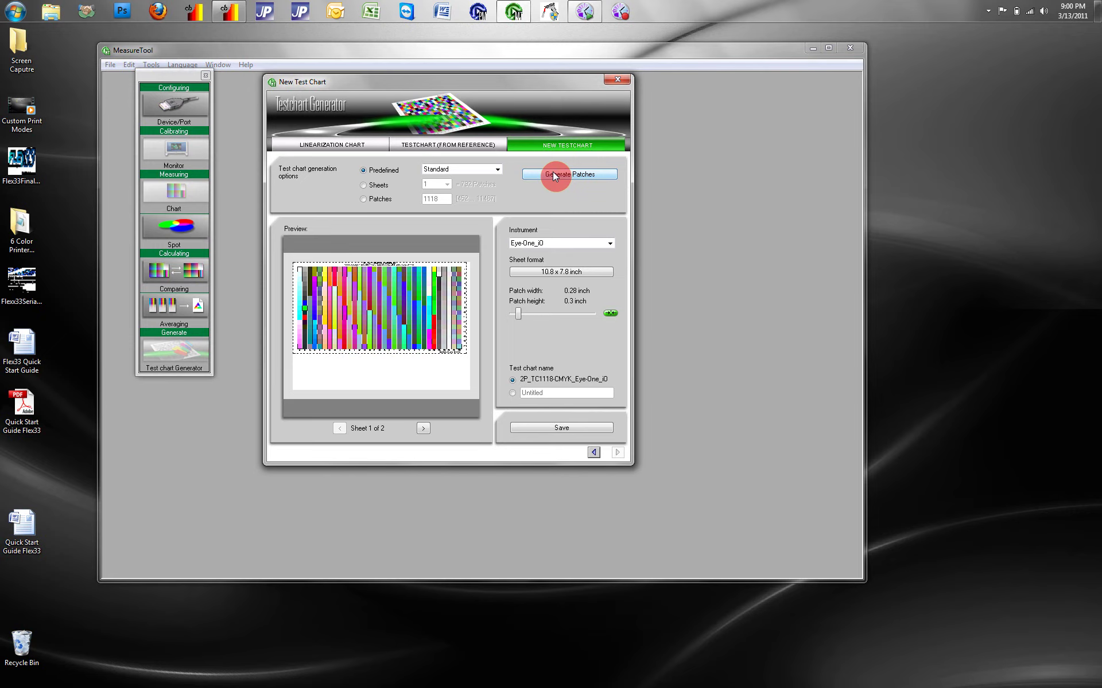
Close the test chart window, MeasureTool and ProfileMaker, then restore the DCS Direct Jet 1324 VPM Queue
{"action": "left_click", "coordinate": [617, 79]}
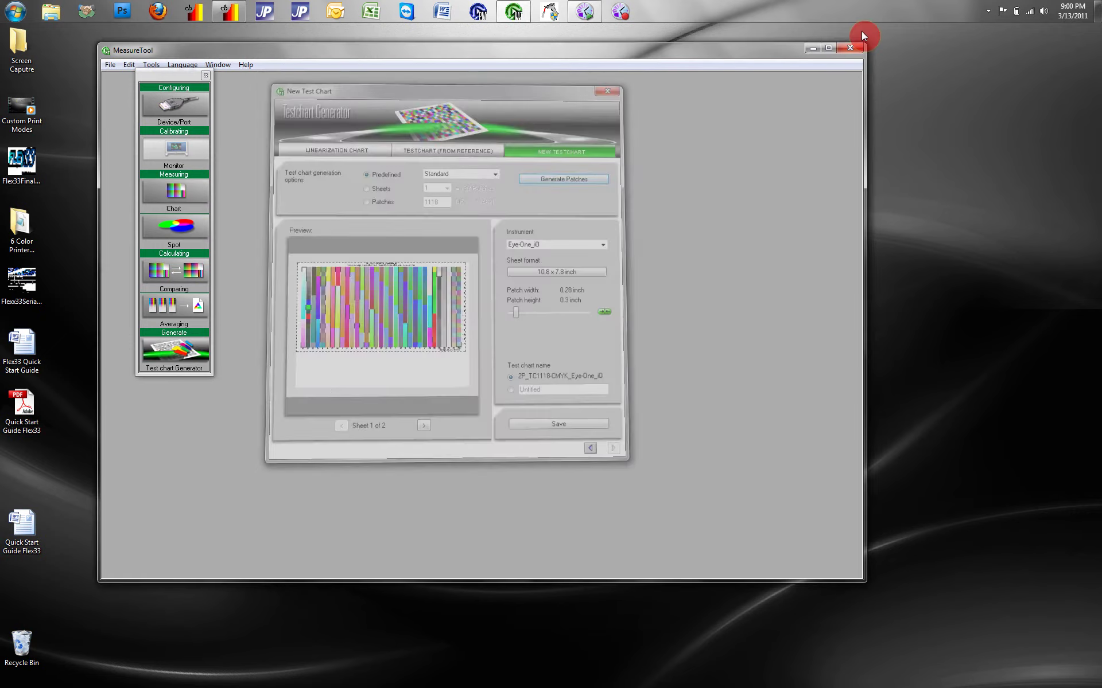
{"action": "left_click", "coordinate": [850, 48]}
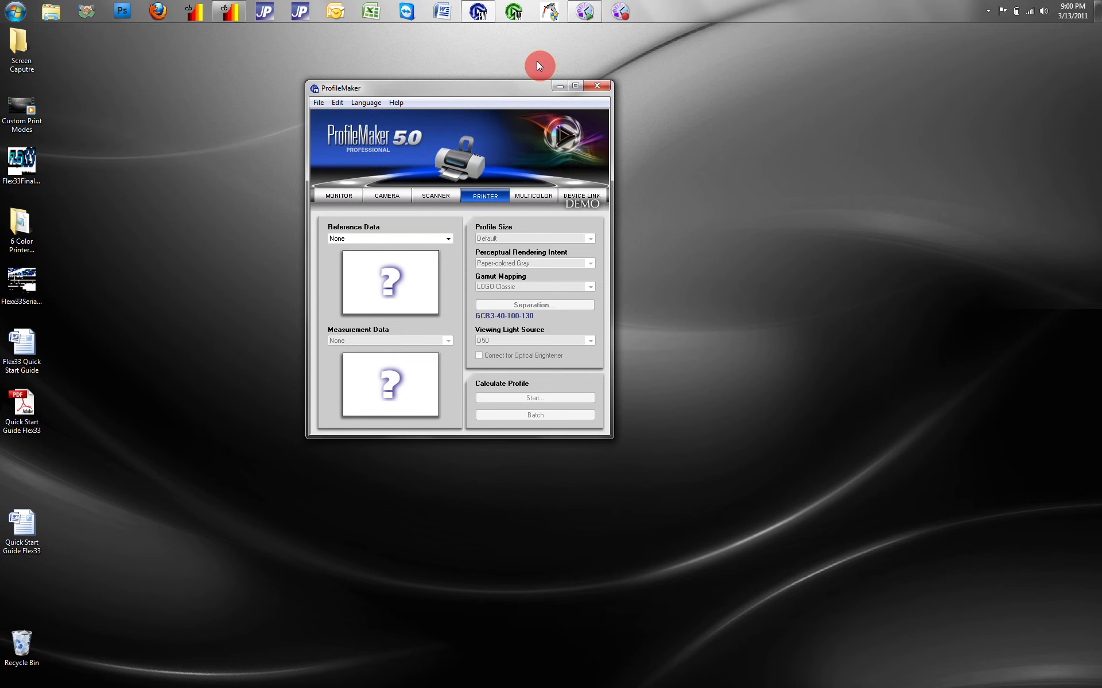
{"action": "left_click", "coordinate": [596, 89]}
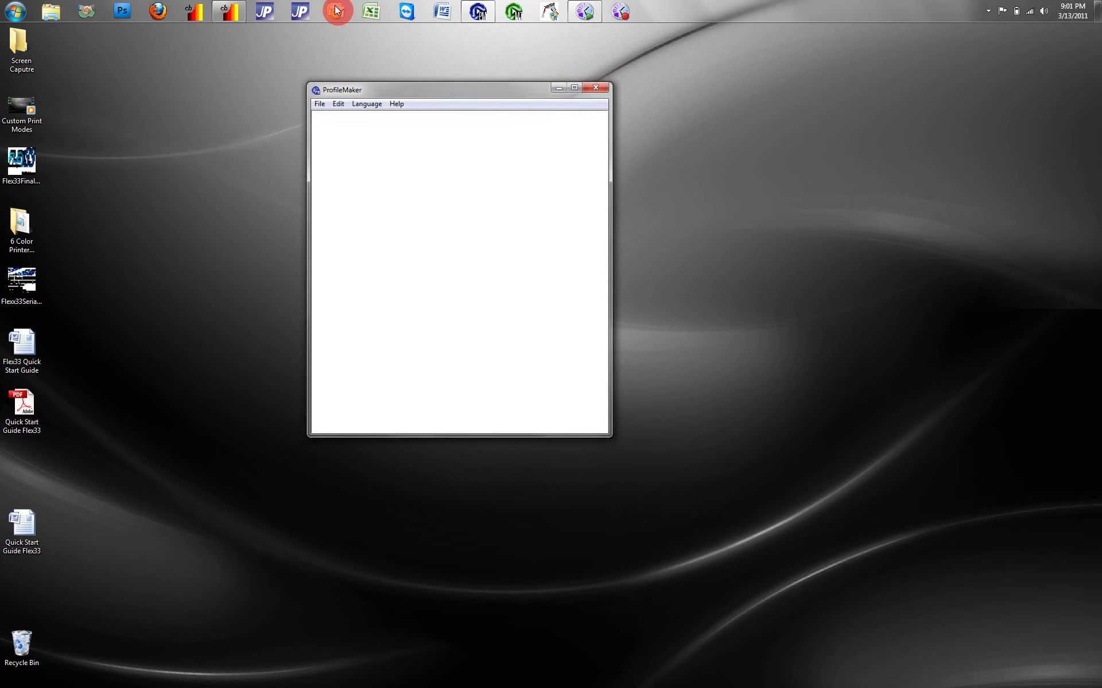
{"action": "left_click", "coordinate": [238, 16]}
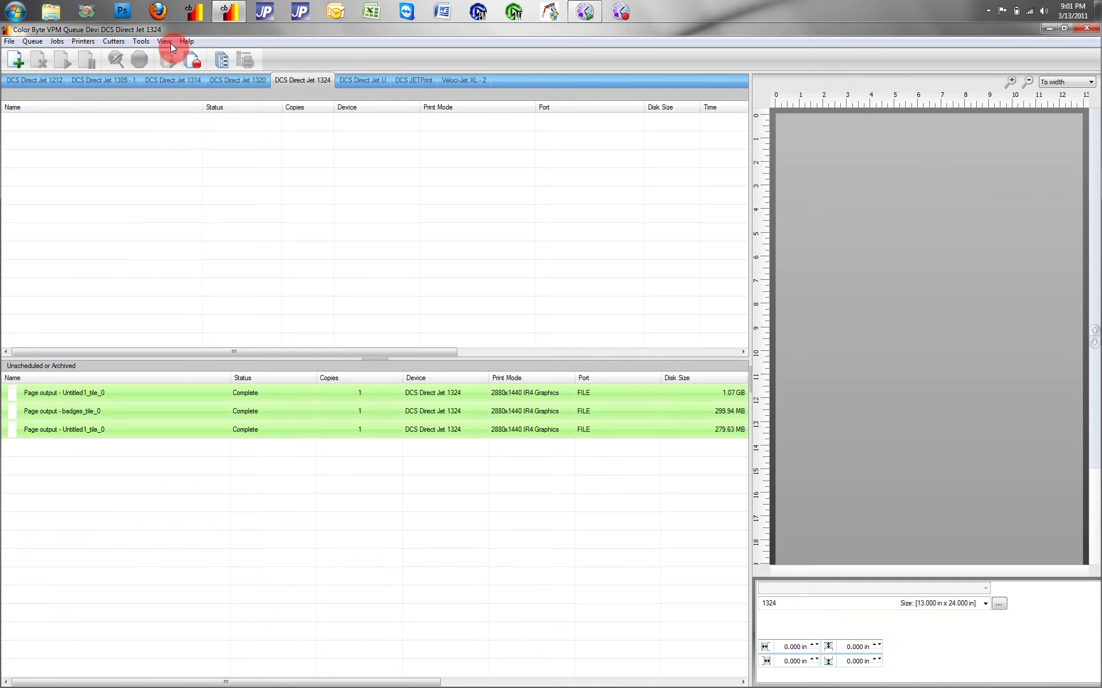
{"action": "left_click", "coordinate": [83, 41]}
{"action": "left_click", "coordinate": [99, 67]}
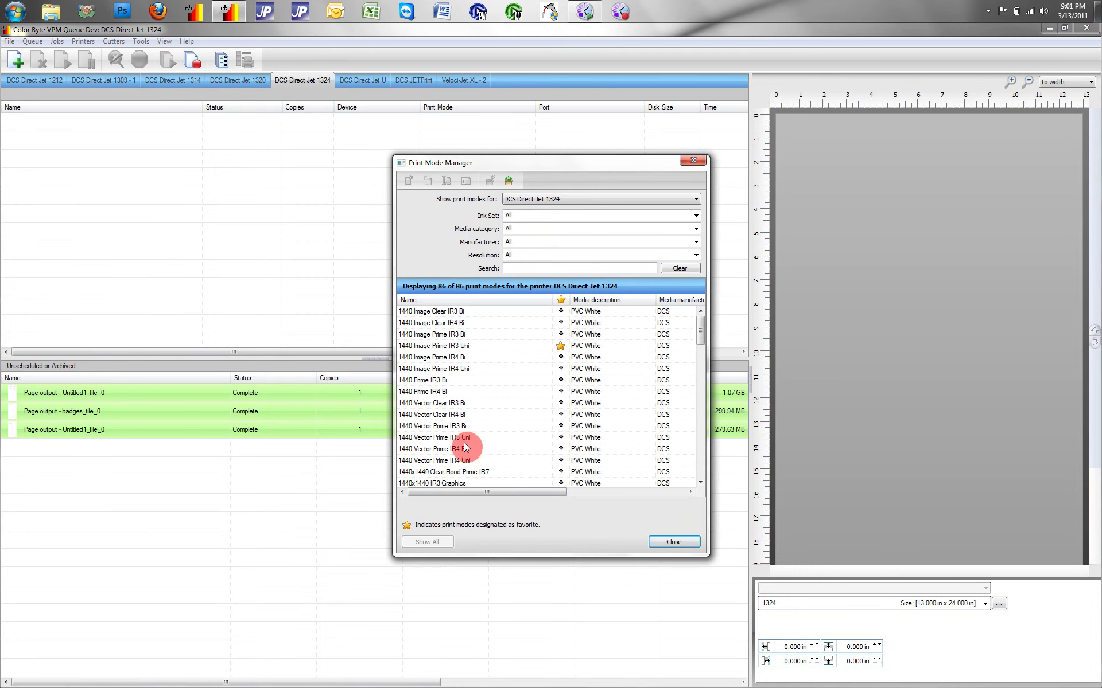
{"action": "scroll", "coordinate": [700, 463], "scroll_direction": "down", "scroll_amount": 10}
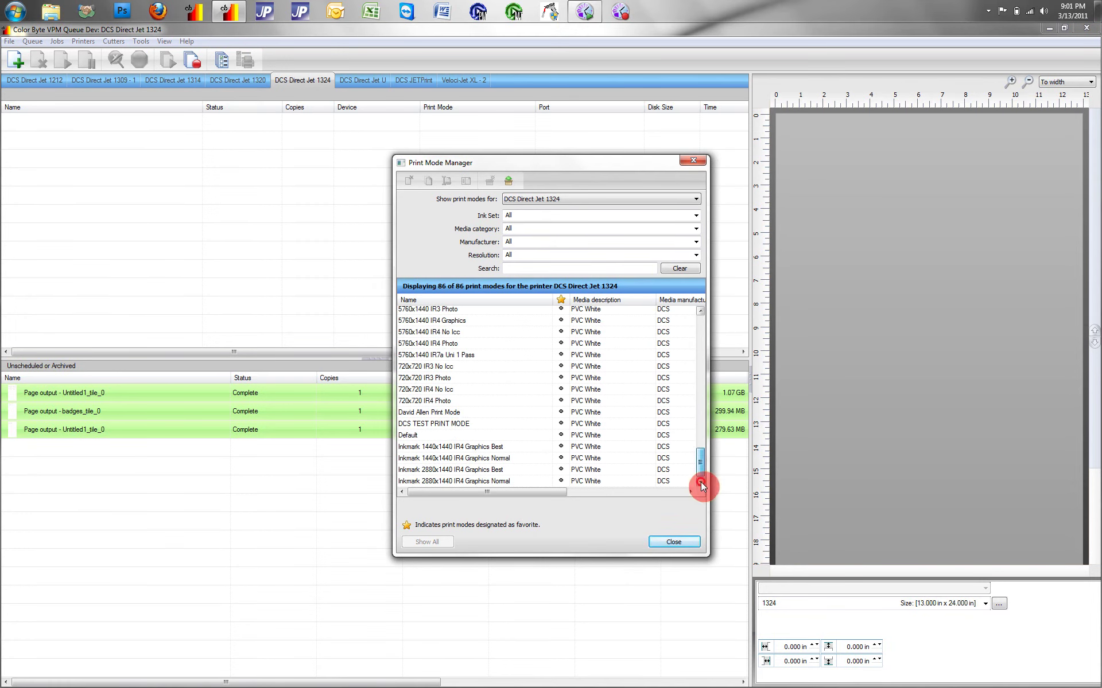
{"action": "left_click", "coordinate": [464, 420]}
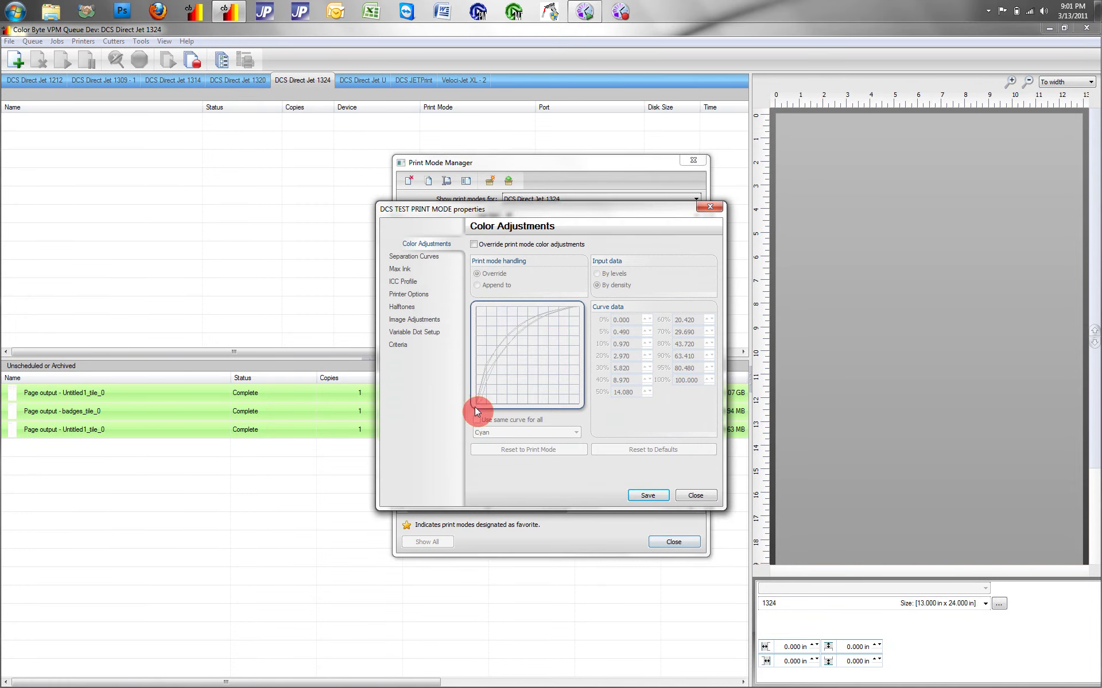
{"action": "left_click", "coordinate": [417, 320]}
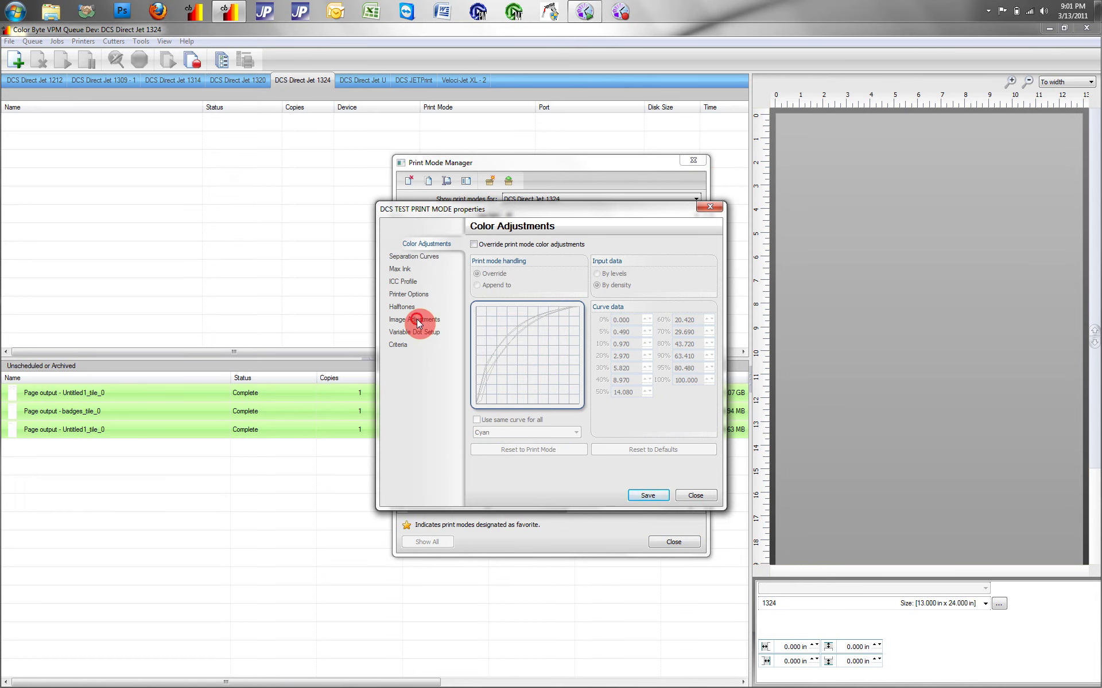
{"action": "left_click", "coordinate": [414, 307]}
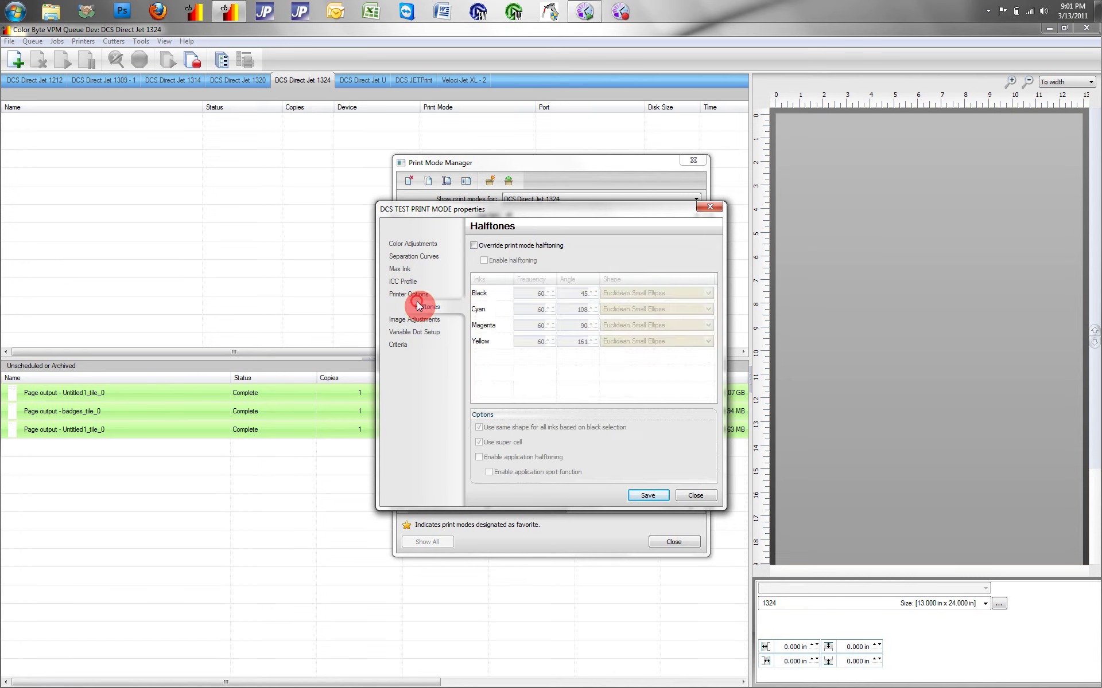
{"action": "left_click", "coordinate": [418, 294]}
{"action": "left_click", "coordinate": [420, 288]}
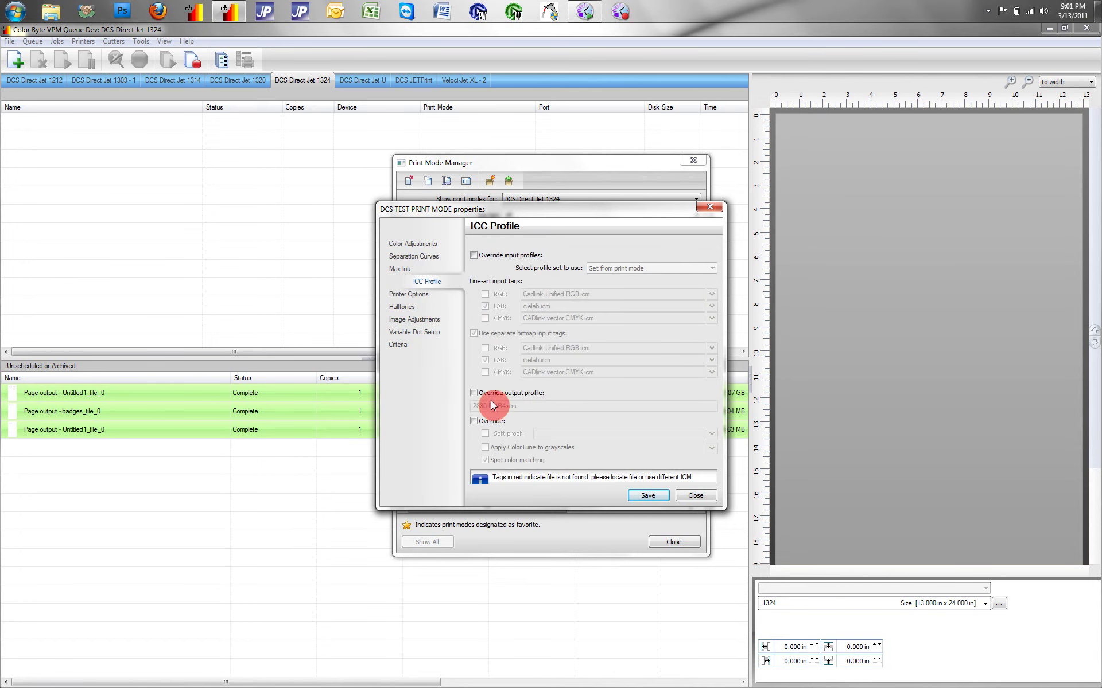
{"action": "left_click", "coordinate": [474, 393]}
{"action": "left_click", "coordinate": [712, 405]}
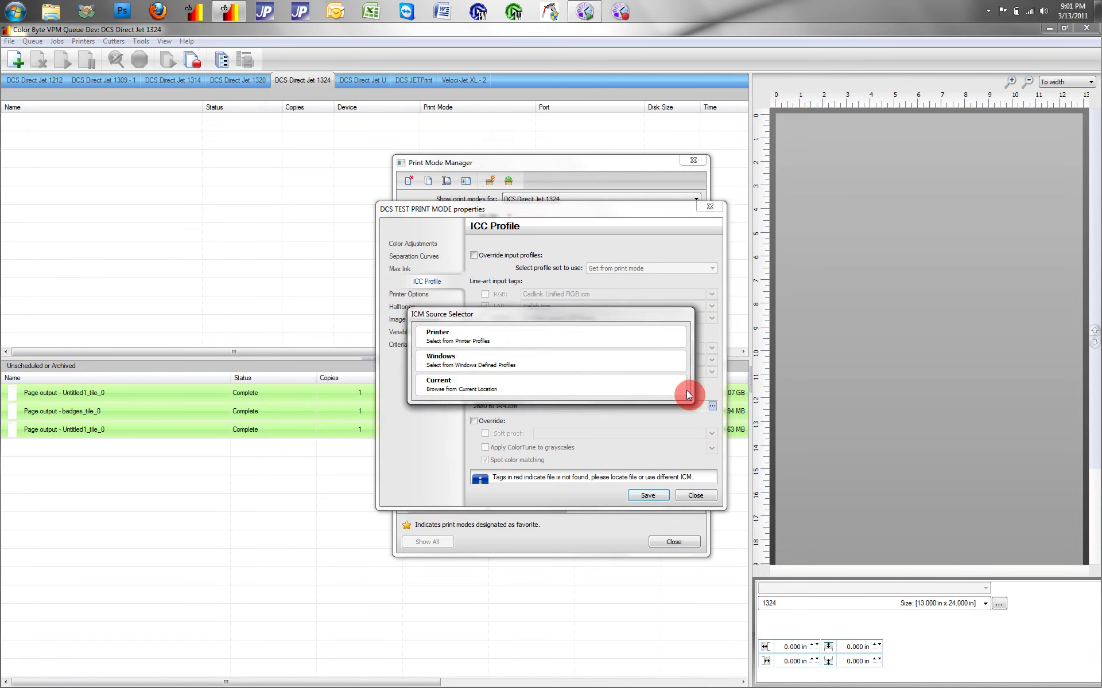
{"action": "left_click", "coordinate": [608, 340]}
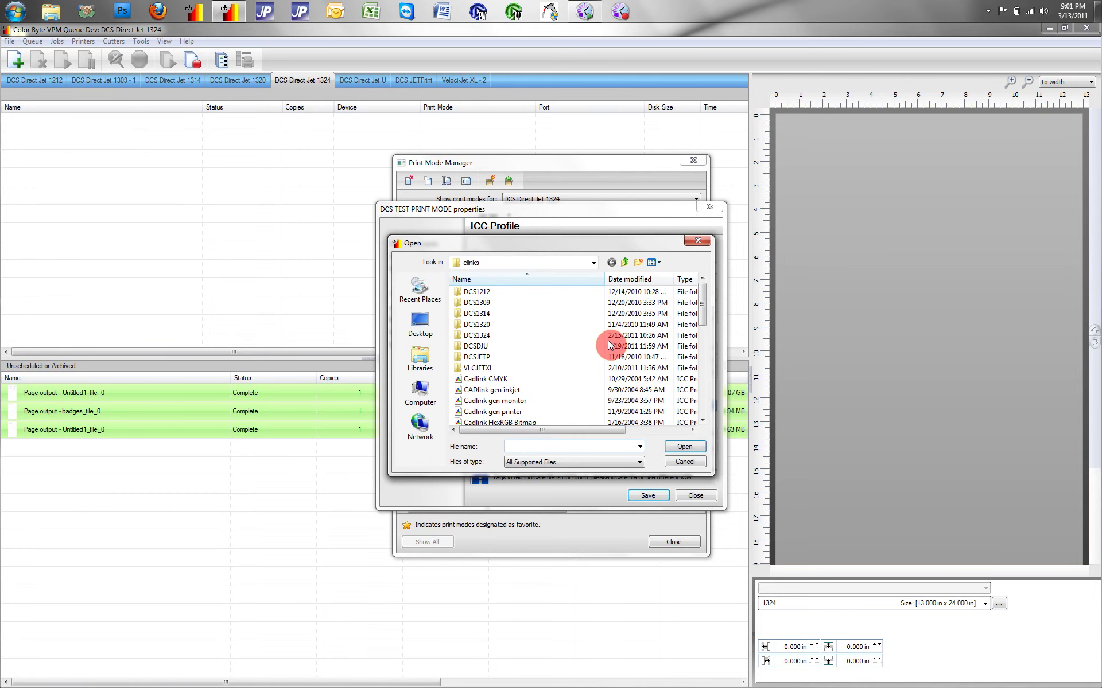
{"action": "double_click", "coordinate": [501, 335]}
{"action": "double_click", "coordinate": [489, 293]}
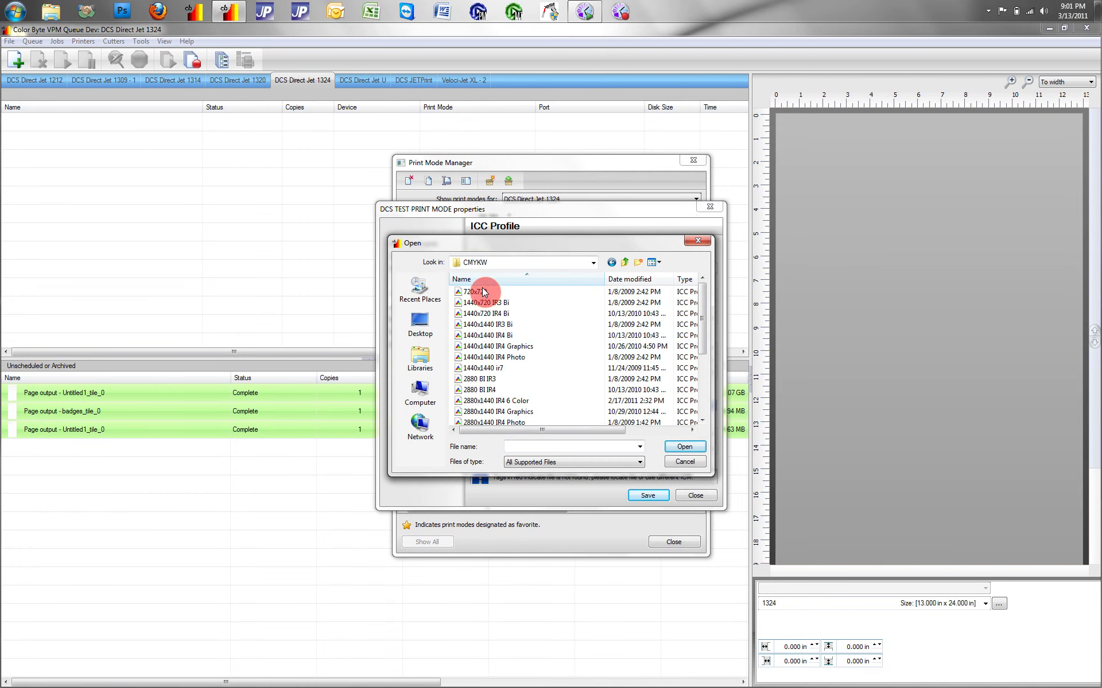
{"action": "mouse_move", "coordinate": [698, 313]}
{"action": "left_mouse_down"}
{"action": "mouse_move", "coordinate": [696, 405]}
{"action": "mouse_move", "coordinate": [696, 307]}
{"action": "left_mouse_up"}
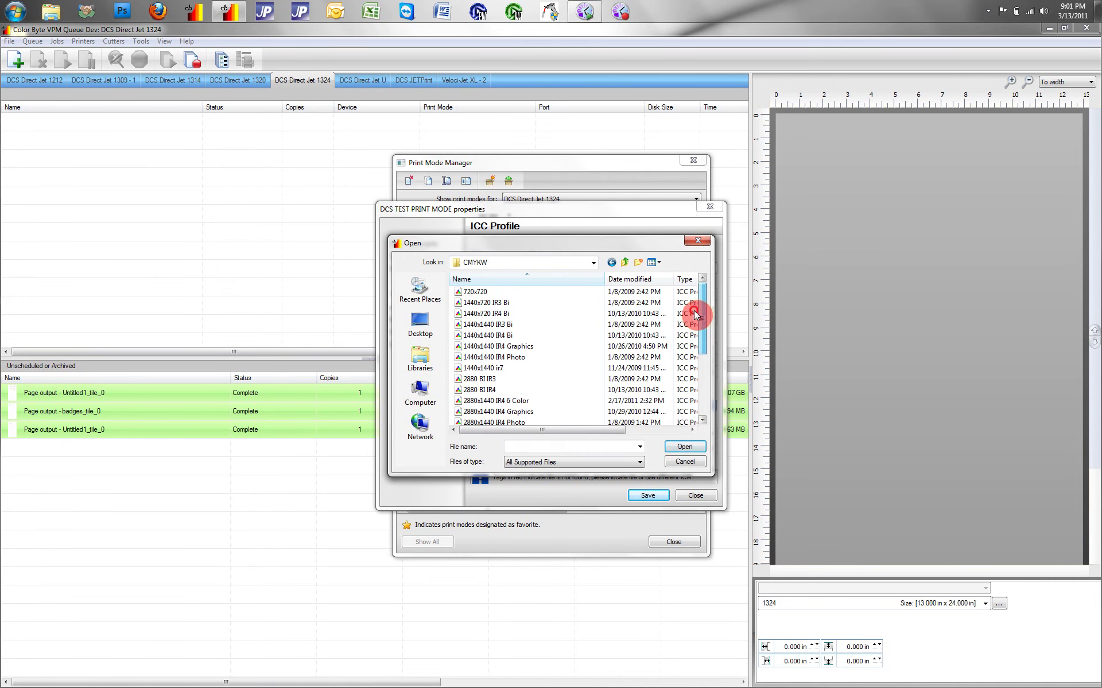
{"action": "left_click", "coordinate": [687, 462]}
{"action": "left_click", "coordinate": [696, 496]}
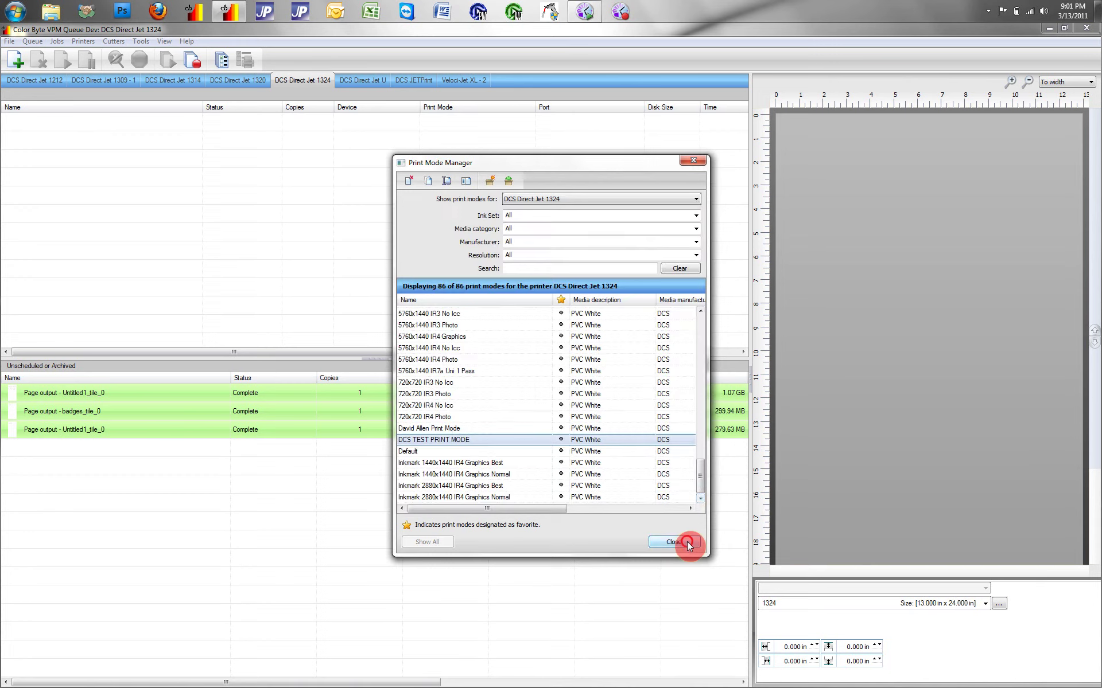
{"action": "left_click", "coordinate": [687, 542]}
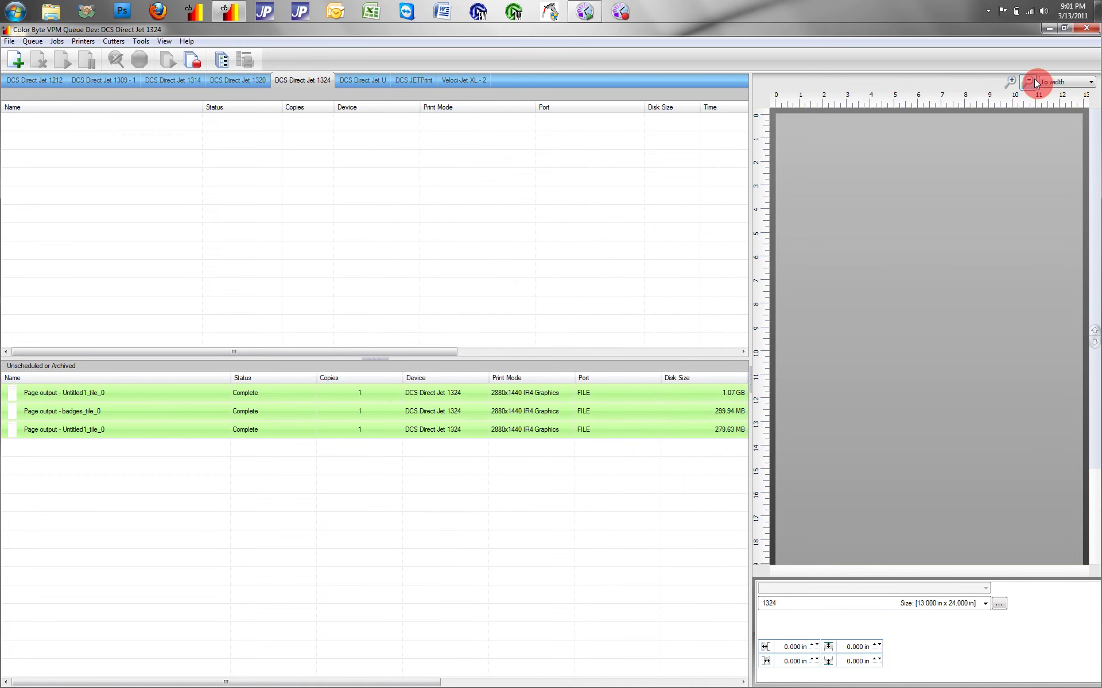